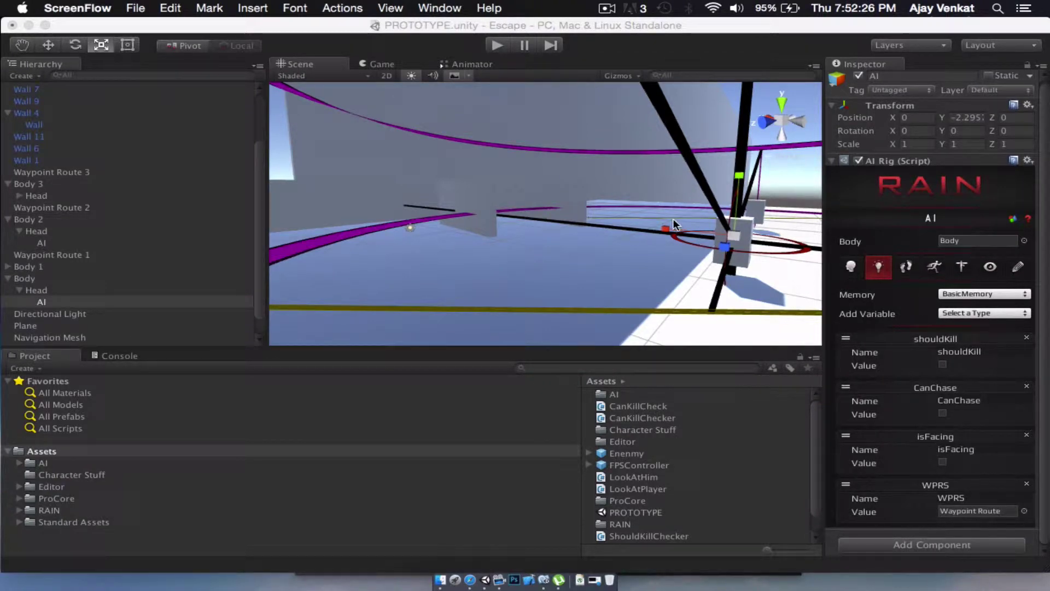
# Select the oversized wall nested under Wall 4 and examine its extent around the floor plane from several sides.
pyautogui.scroll(-5, 708, 103)
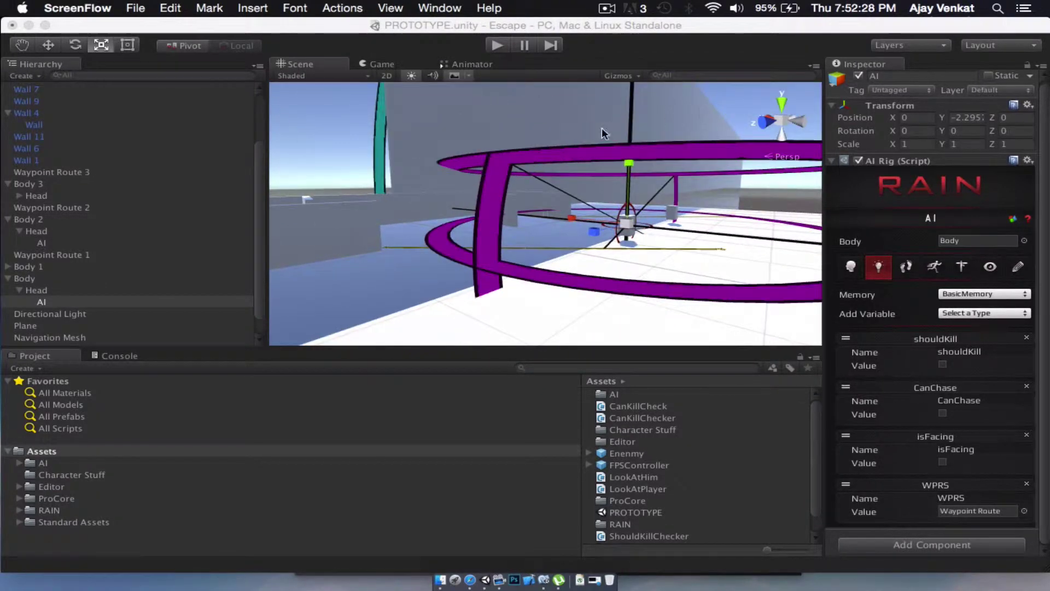
pyautogui.click(604, 130)
pyautogui.keyDown('alt'); pyautogui.moveTo(604, 132); pyautogui.dragTo(1048, 6); pyautogui.keyUp('alt')
pyautogui.moveTo(563, 142); pyautogui.dragTo(11, 187, button='right')
pyautogui.keyDown('alt'); pyautogui.moveTo(11, 188); pyautogui.dragTo(247, 263); pyautogui.keyUp('alt')
pyautogui.scroll(-2, 247, 262)
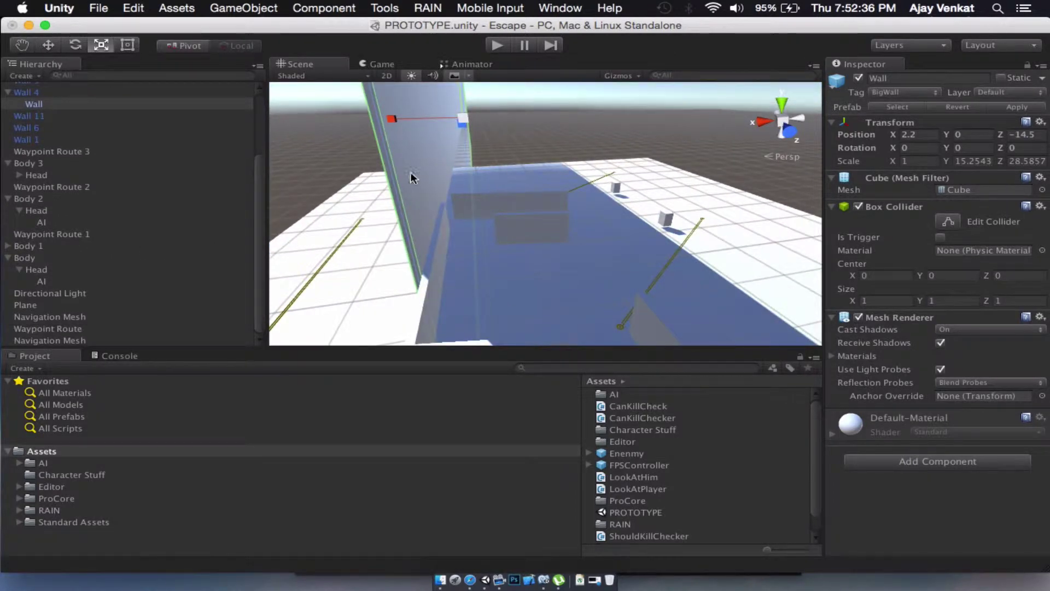
pyautogui.scroll(-5, 410, 173)
pyautogui.keyDown('alt'); pyautogui.moveTo(410, 173); pyautogui.dragTo(765, 153); pyautogui.keyUp('alt')
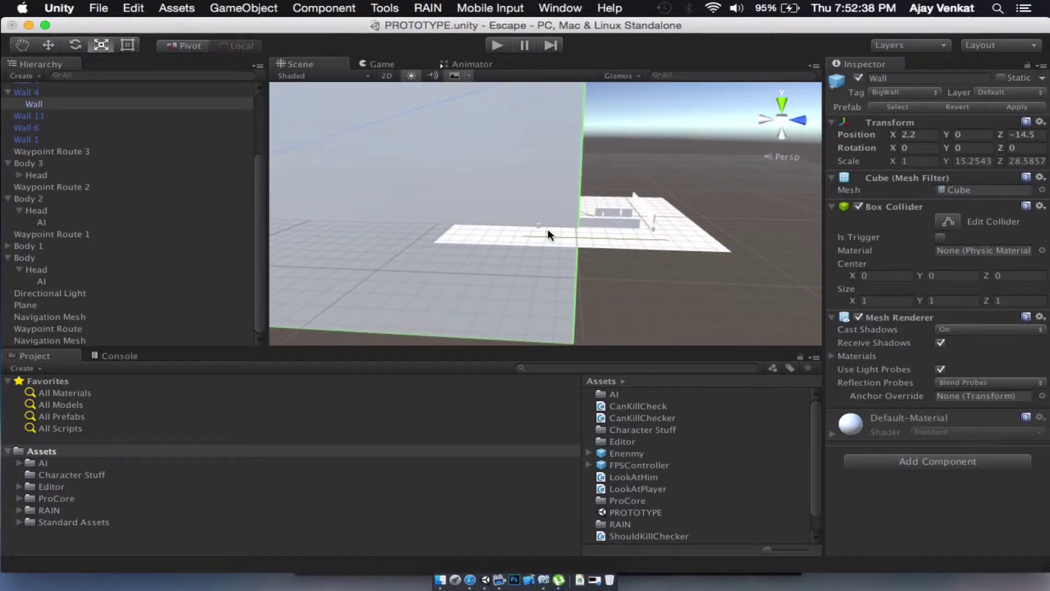
pyautogui.scroll(-5, 547, 229)
pyautogui.scroll(2, 548, 229)
pyautogui.moveTo(440, 212); pyautogui.dragTo(4, 239, button='right')
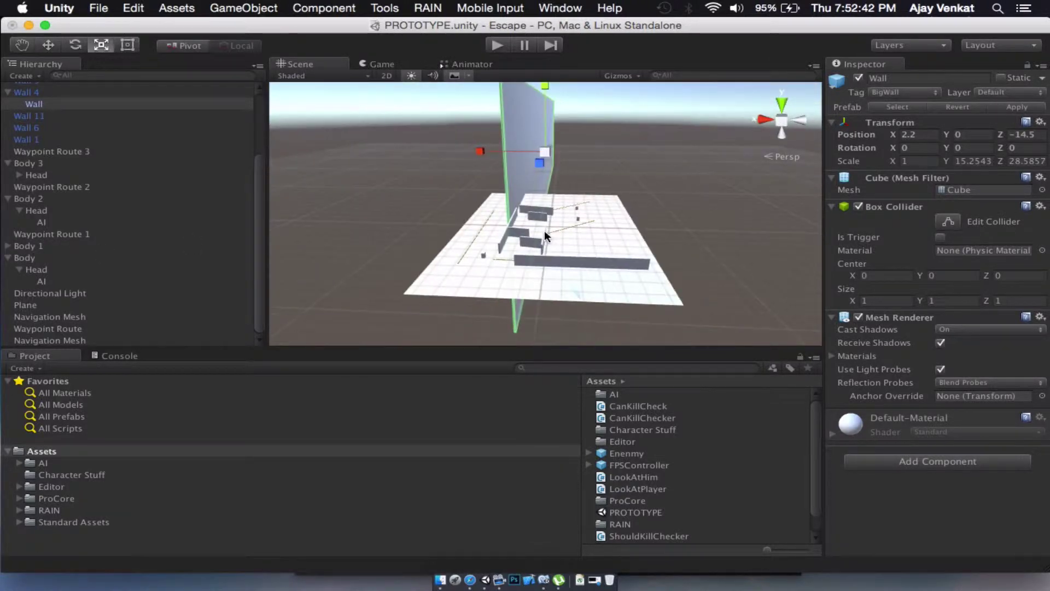
pyautogui.scroll(6, 545, 233)
pyautogui.keyDown('alt'); pyautogui.moveTo(546, 233); pyautogui.dragTo(550, 347); pyautogui.keyUp('alt')
pyautogui.moveTo(552, 352); pyautogui.dragTo(554, 348, button='right')
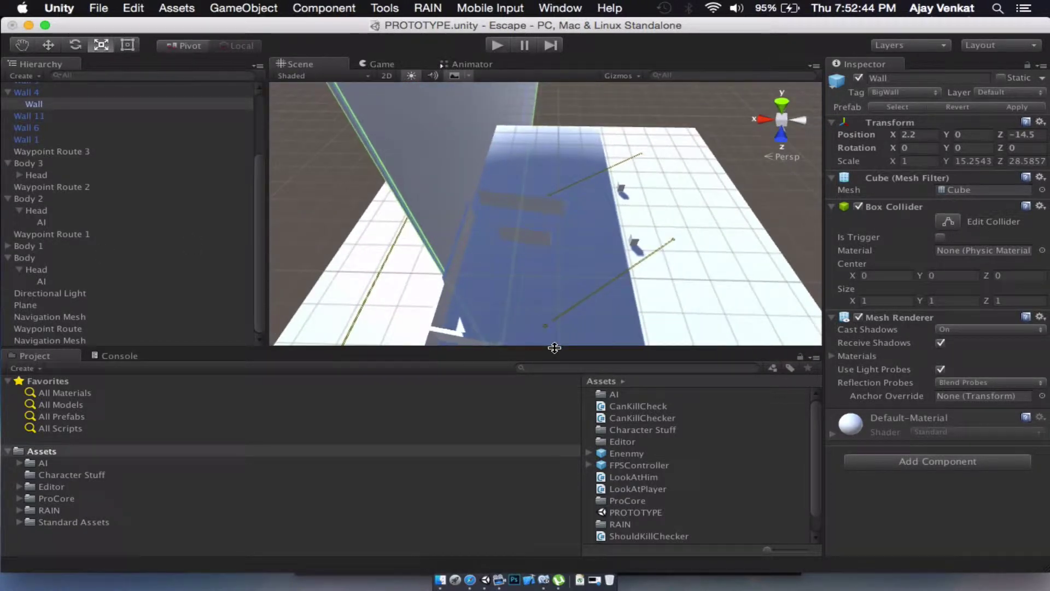
pyautogui.scroll(-8, 532, 190)
pyautogui.scroll(2, 534, 190)
pyautogui.keyDown('alt'); pyautogui.moveTo(551, 178); pyautogui.dragTo(30, 50); pyautogui.keyUp('alt')
pyautogui.press('f')
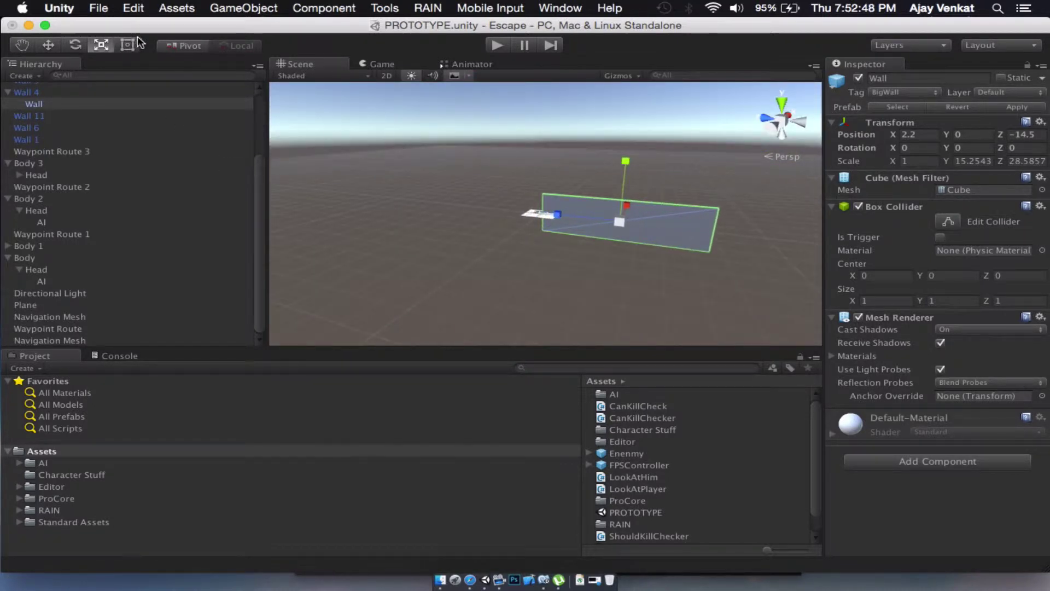
# Resize the wall nested under Wall 4 with the Rect tool to a scale of about 8.17 in Y and 2.97 in Z.
pyautogui.click(127, 44)
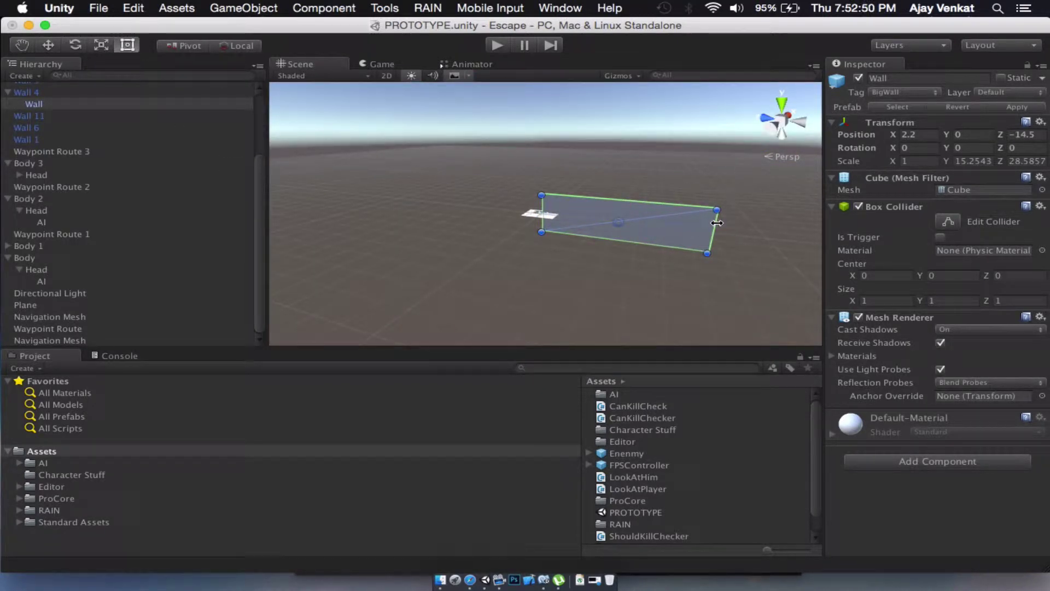
pyautogui.moveTo(717, 223); pyautogui.dragTo(643, 227)
pyautogui.press('f')
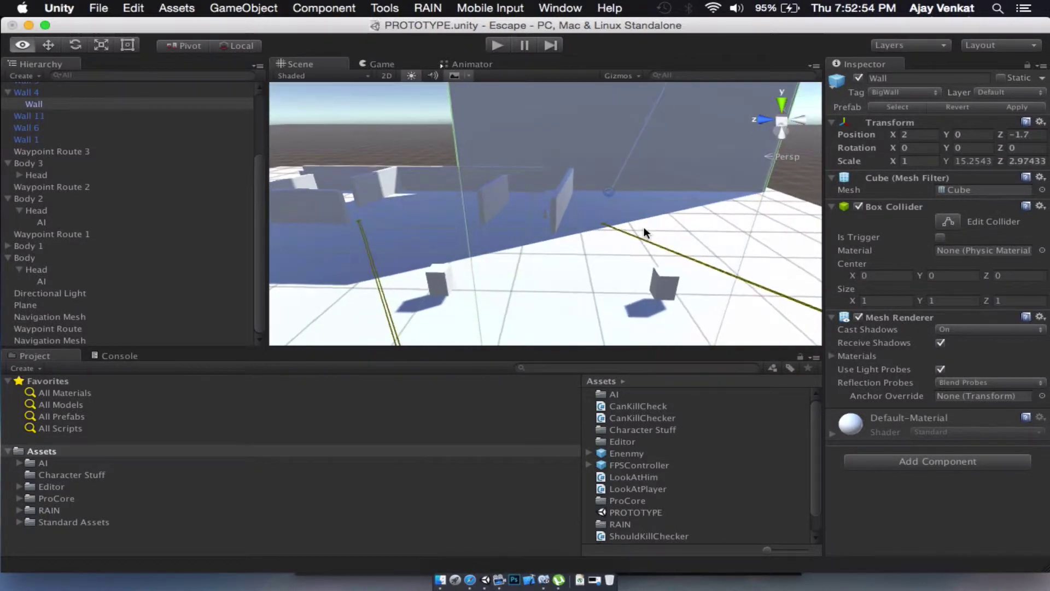
pyautogui.scroll(-10, 643, 226)
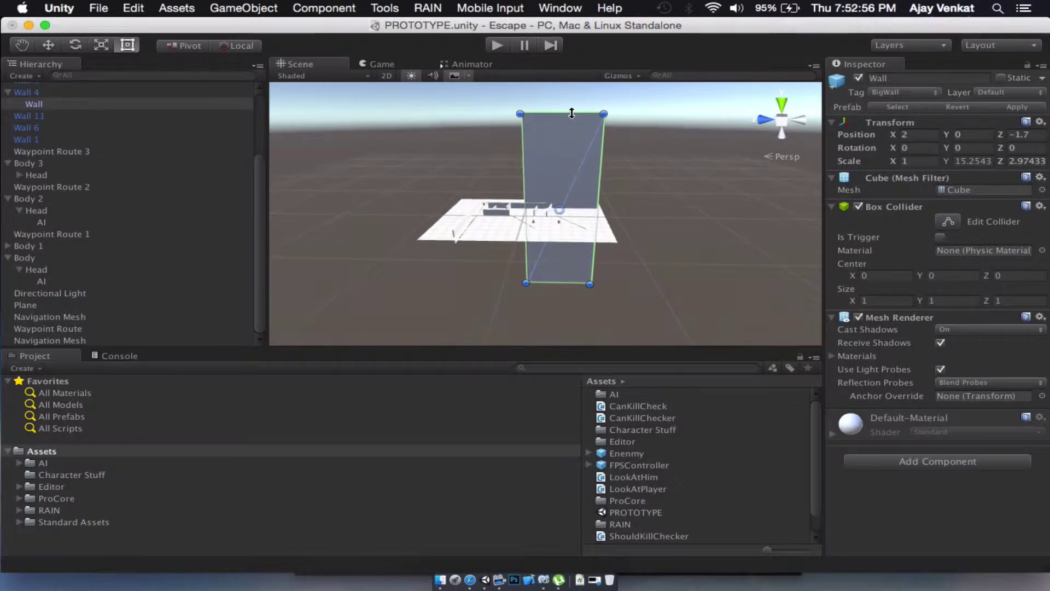
pyautogui.moveTo(571, 113); pyautogui.dragTo(574, 206)
pyautogui.press('f')
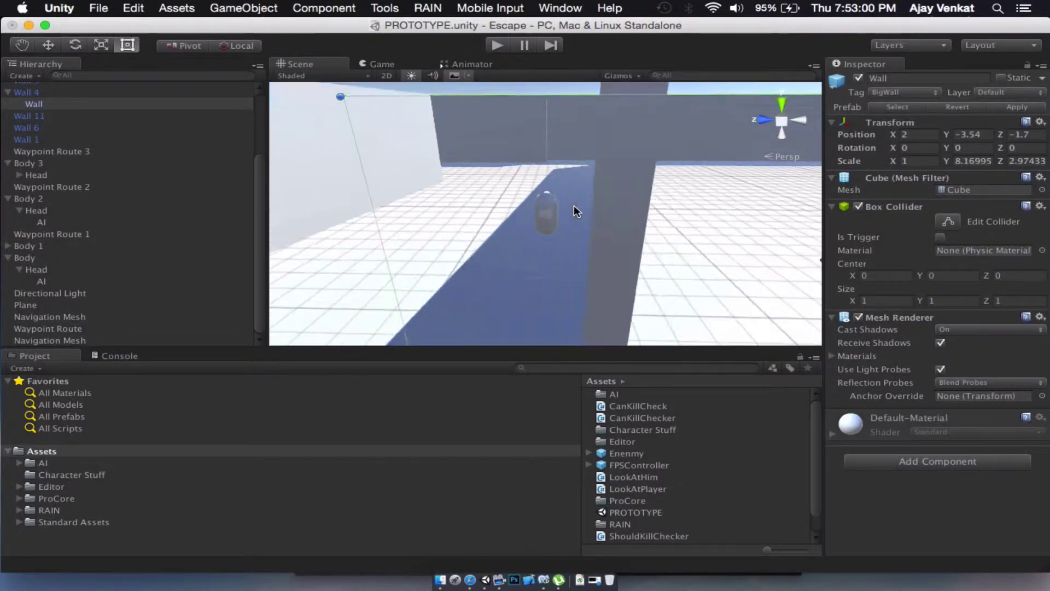
pyautogui.keyDown('alt'); pyautogui.moveTo(434, 185); pyautogui.dragTo(708, 203); pyautogui.keyUp('alt')
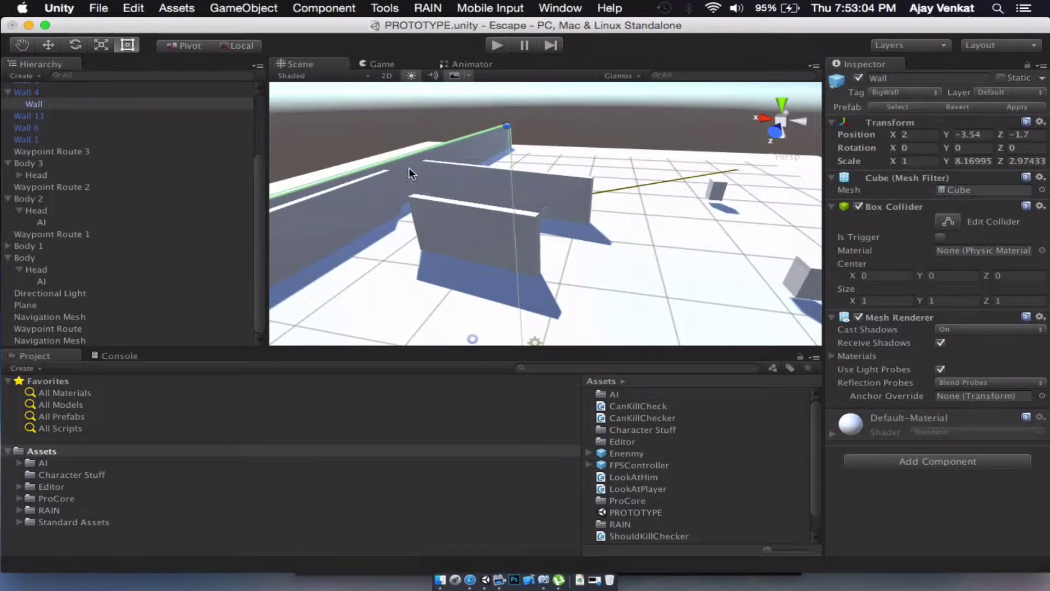
pyautogui.moveTo(410, 169); pyautogui.dragTo(374, 147)
pyautogui.press('super+z')
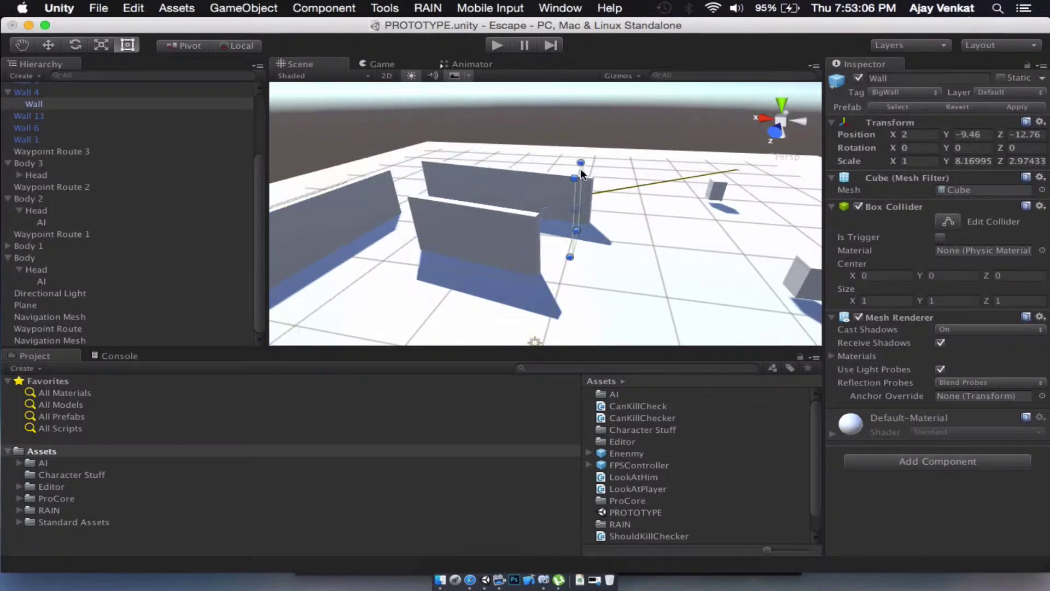
pyautogui.keyDown('alt'); pyautogui.moveTo(575, 171); pyautogui.dragTo(416, 159); pyautogui.keyUp('alt')
pyautogui.scroll(-5, 437, 158)
pyautogui.scroll(5, 437, 158)
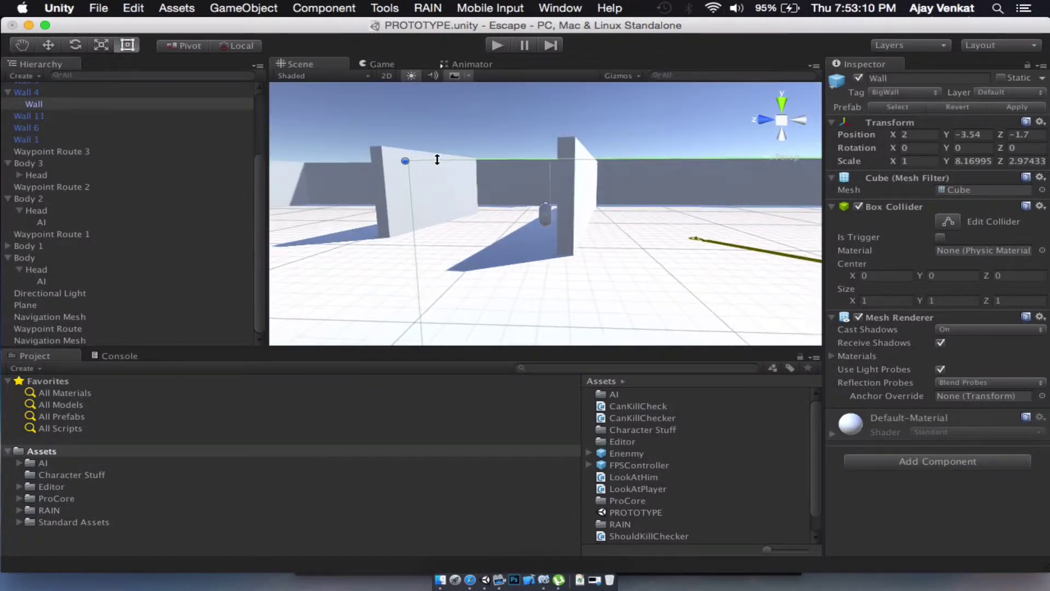
pyautogui.scroll(-6, 437, 158)
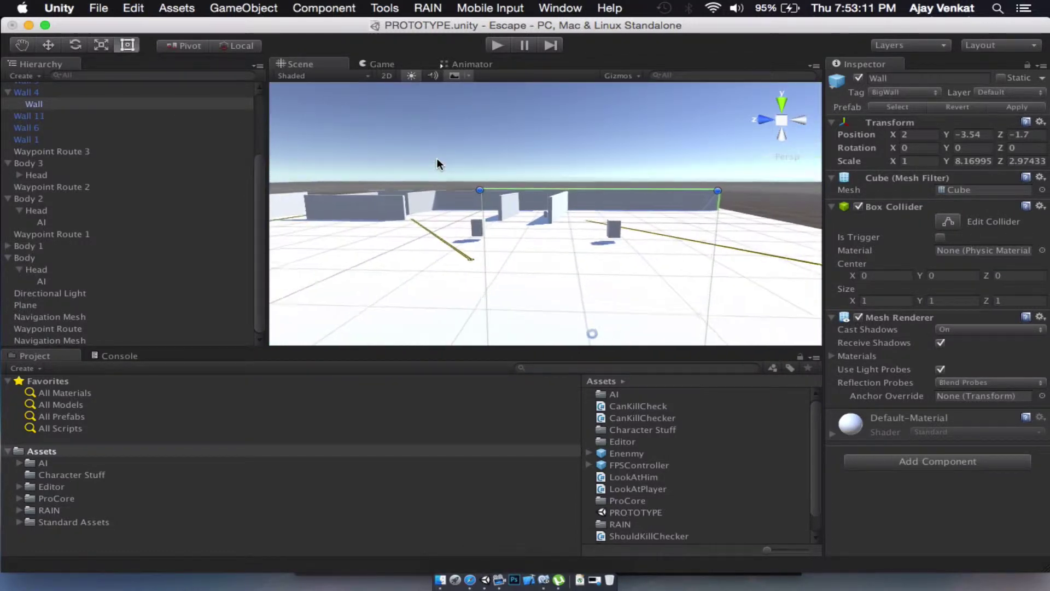
# Play-test the level by walking the player around the enemies and walls, and stop the game.
pyautogui.click(497, 47)
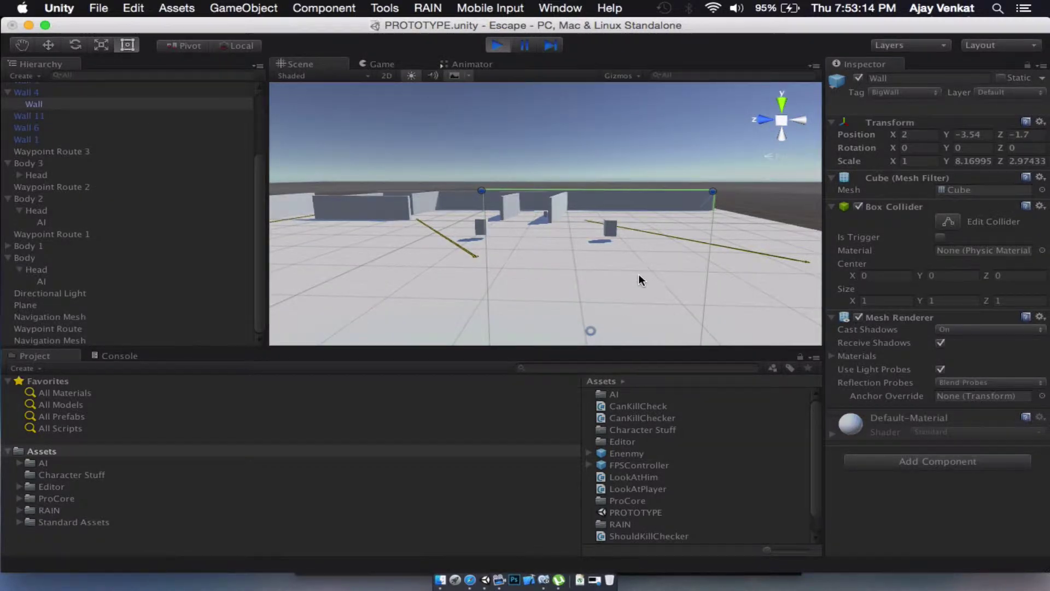
pyautogui.press('w')
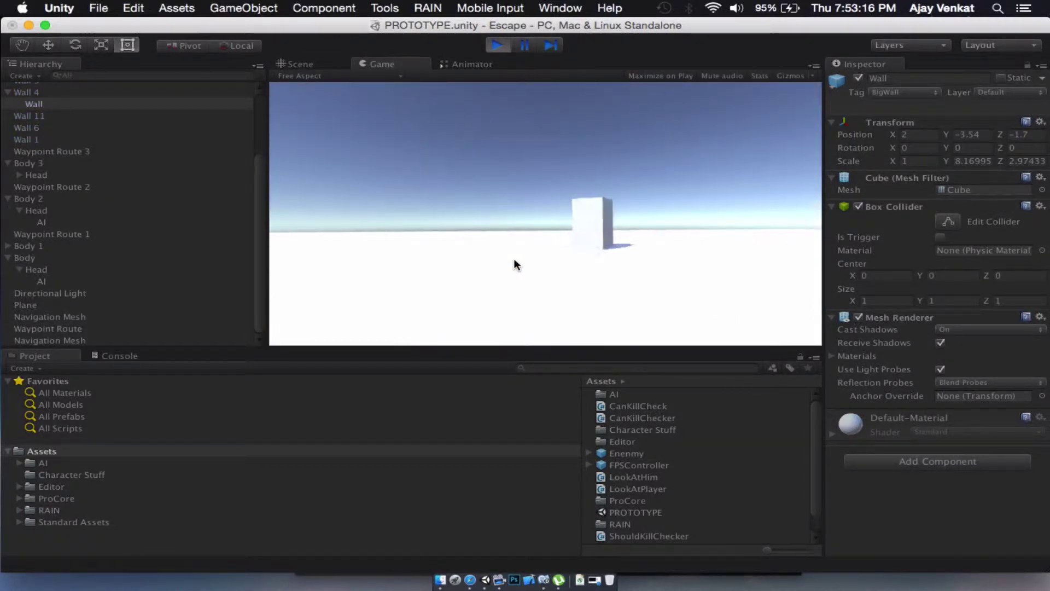
pyautogui.press('w')
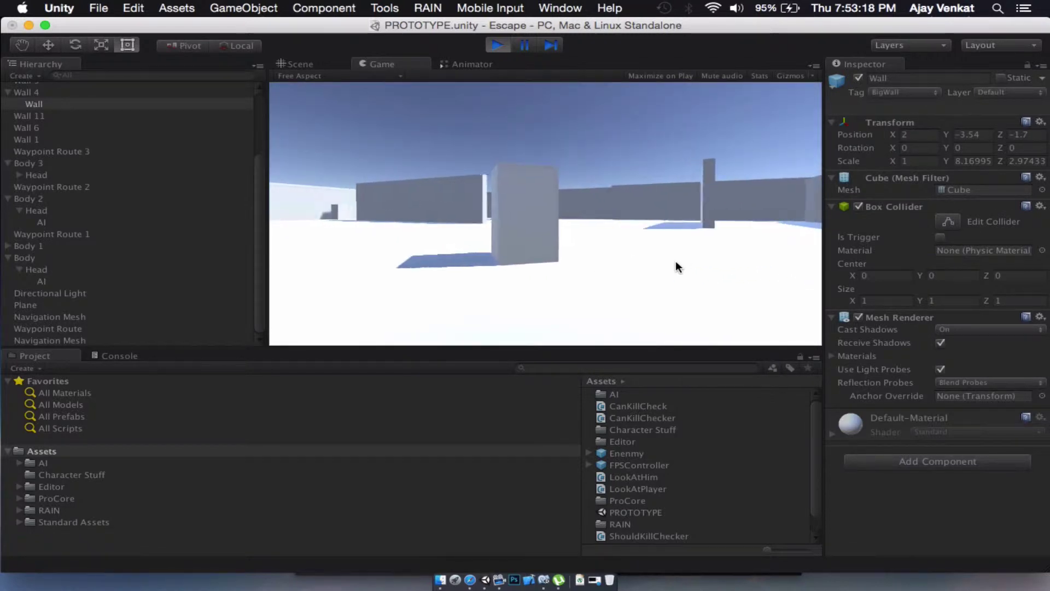
pyautogui.click(497, 44)
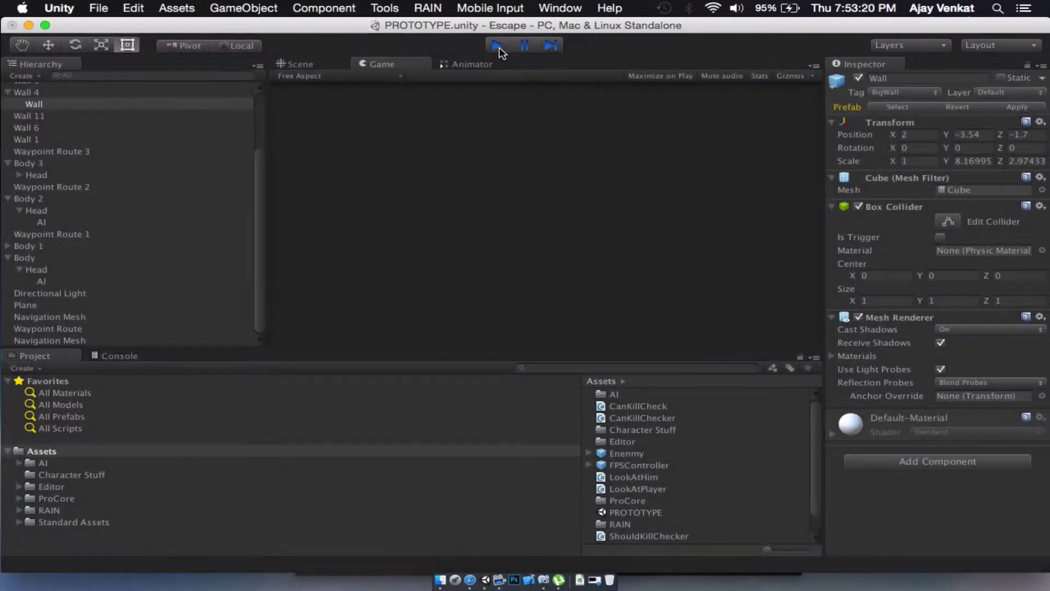
# Select the AI object under Body 3's Head and open RAIN's Behavior Tree Editor on the PatrolAndChase 1 tree.
pyautogui.click(427, 5)
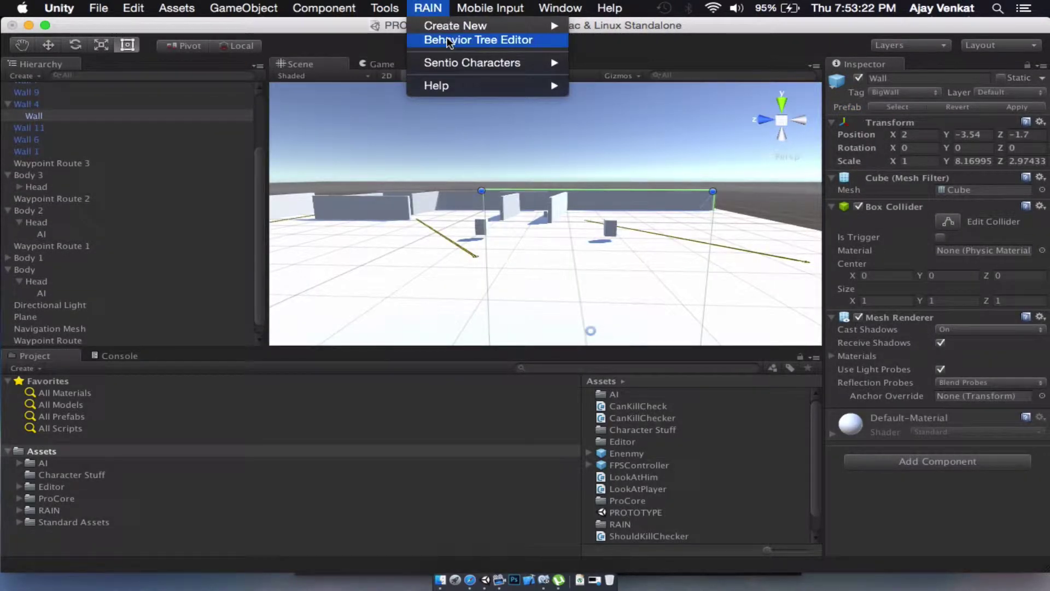
pyautogui.click(450, 40)
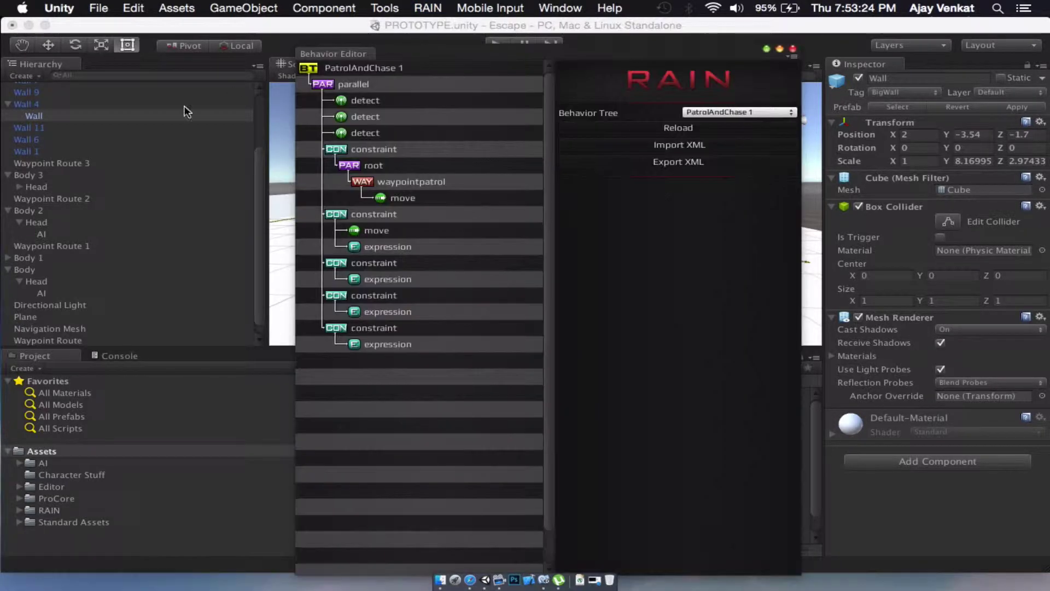
pyautogui.click(44, 126)
pyautogui.click(20, 186)
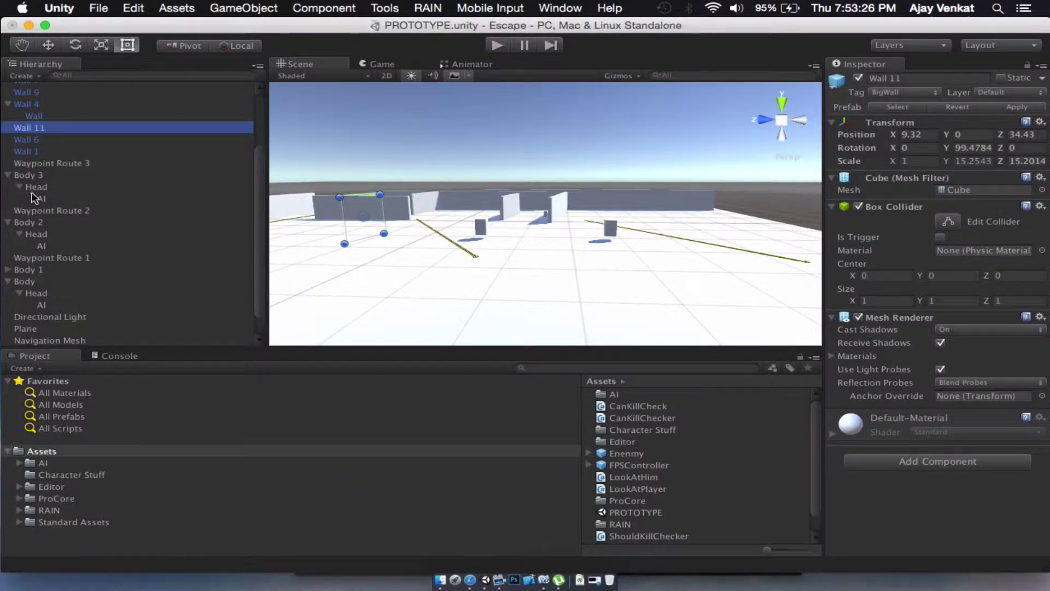
pyautogui.click(39, 199)
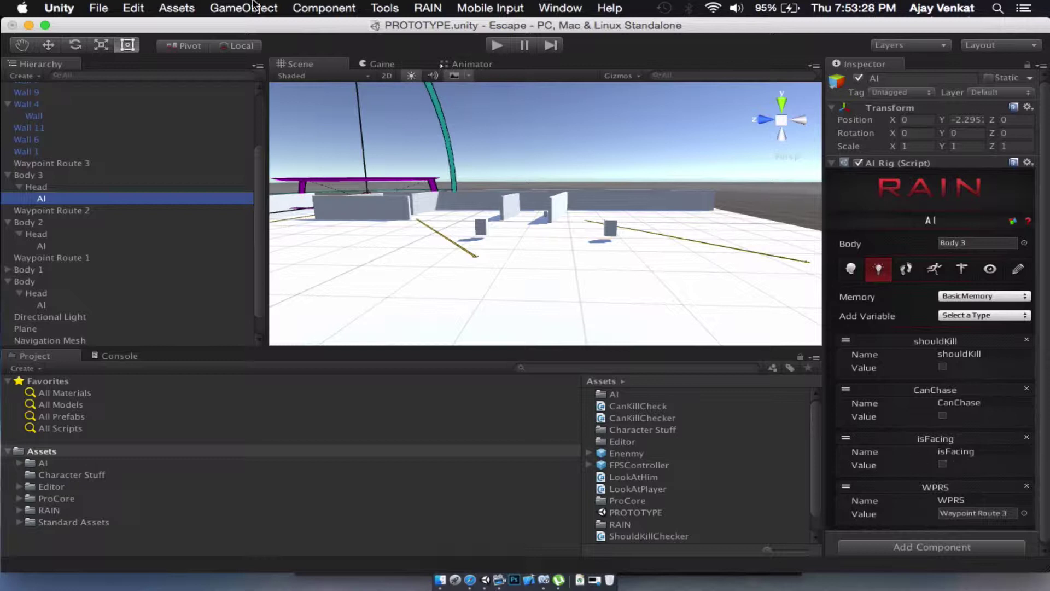
pyautogui.click(428, 8)
pyautogui.click(444, 40)
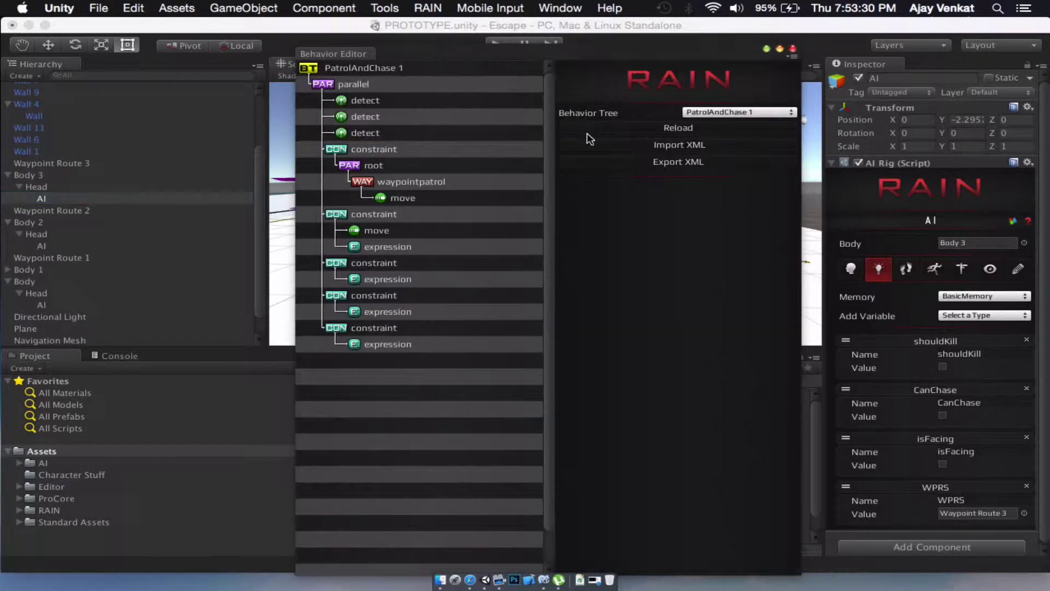
# Extend the condition of the constraint above the shouldKill expression to "CanKill != null && isFacing == true".
pyautogui.scroll(-2, 549, 164)
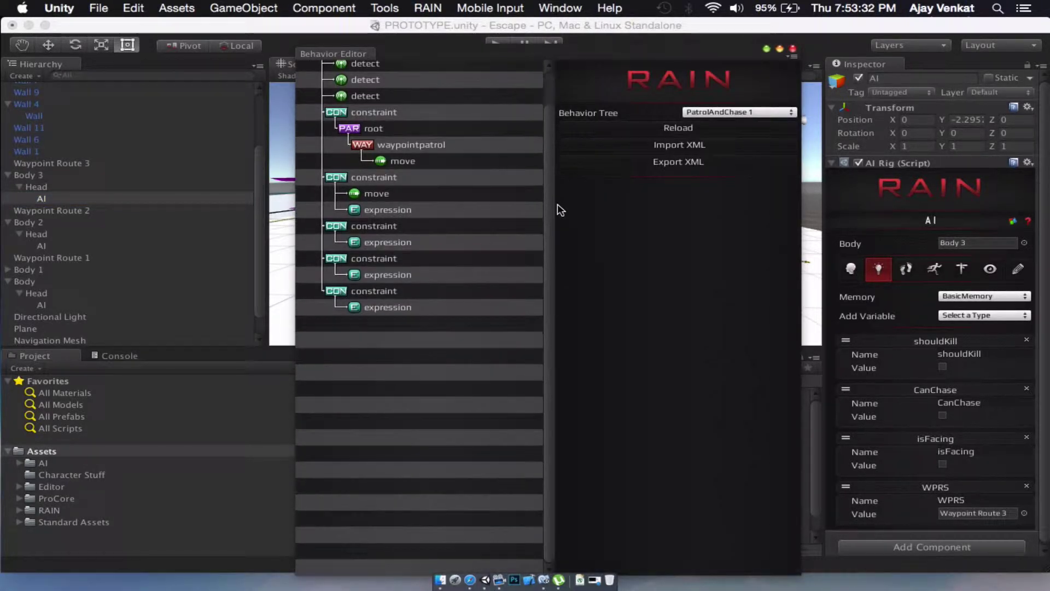
pyautogui.click(385, 227)
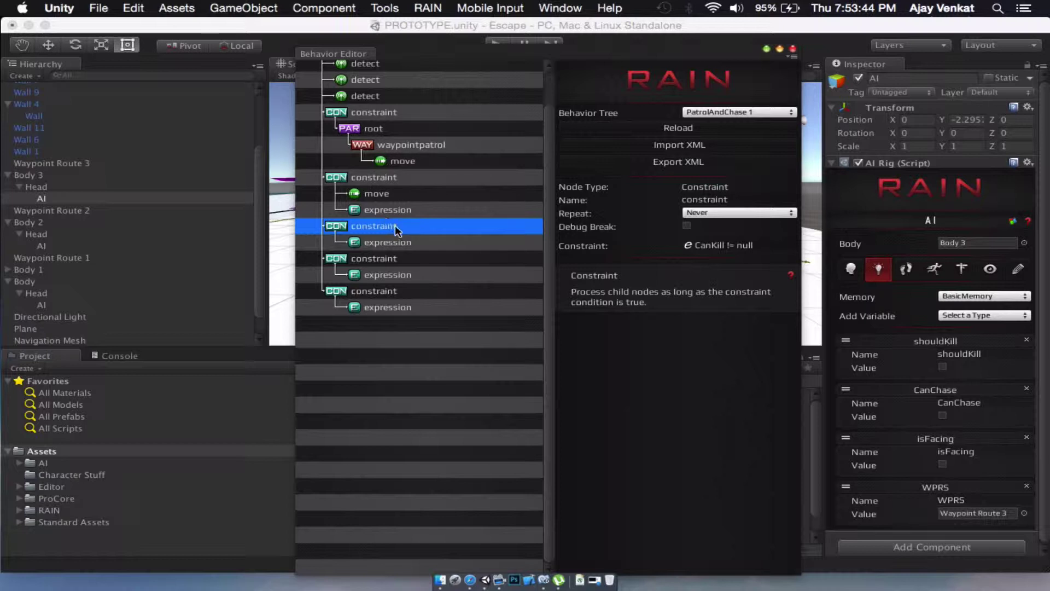
pyautogui.scroll(2, 395, 224)
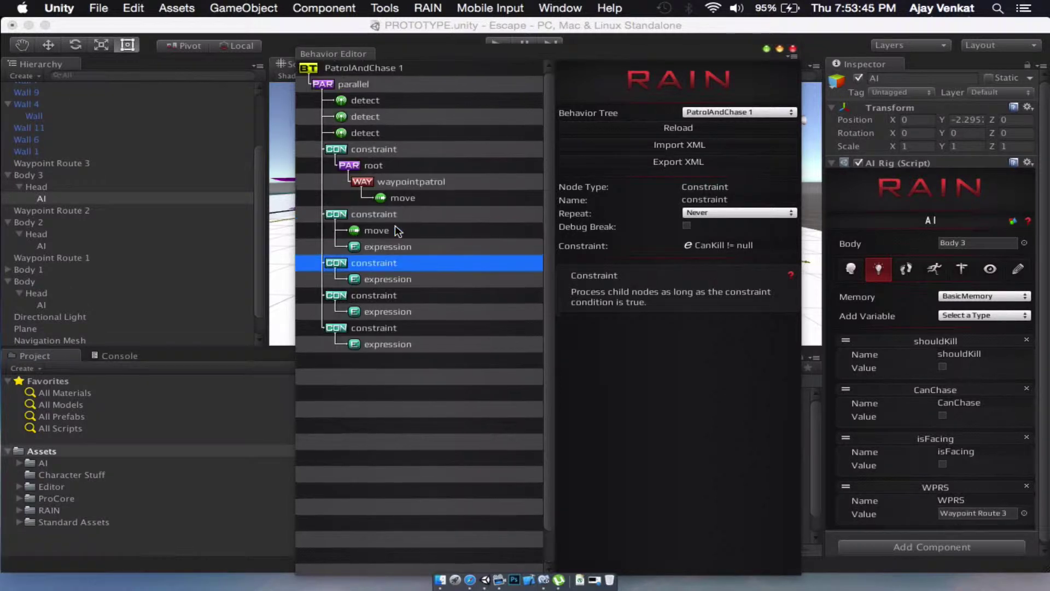
pyautogui.click(737, 249)
pyautogui.click(765, 245)
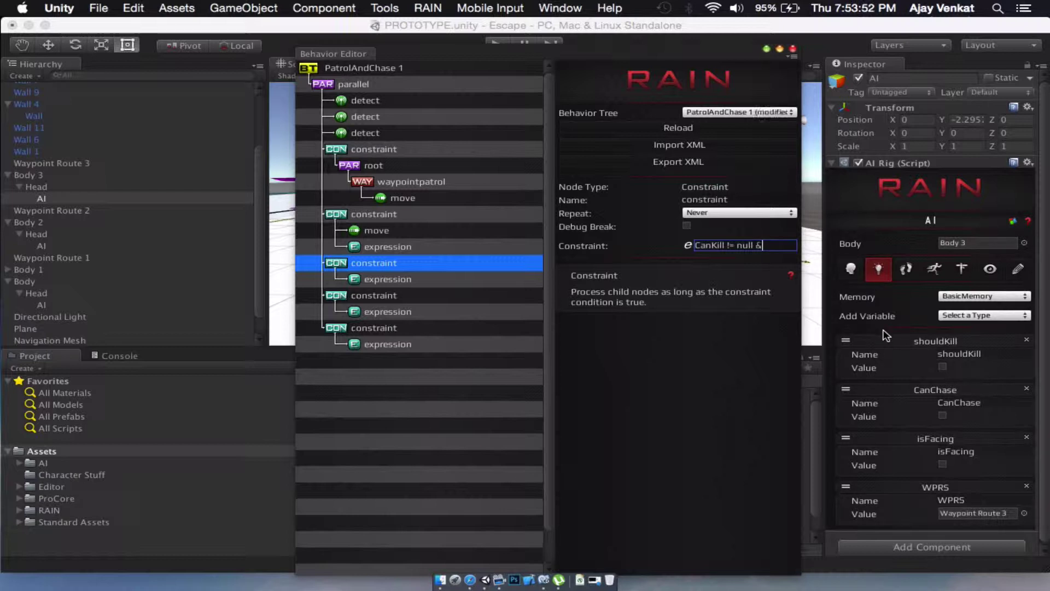
pyautogui.write('&& isFacing == true')
pyautogui.press('Return')
pyautogui.click(355, 280)
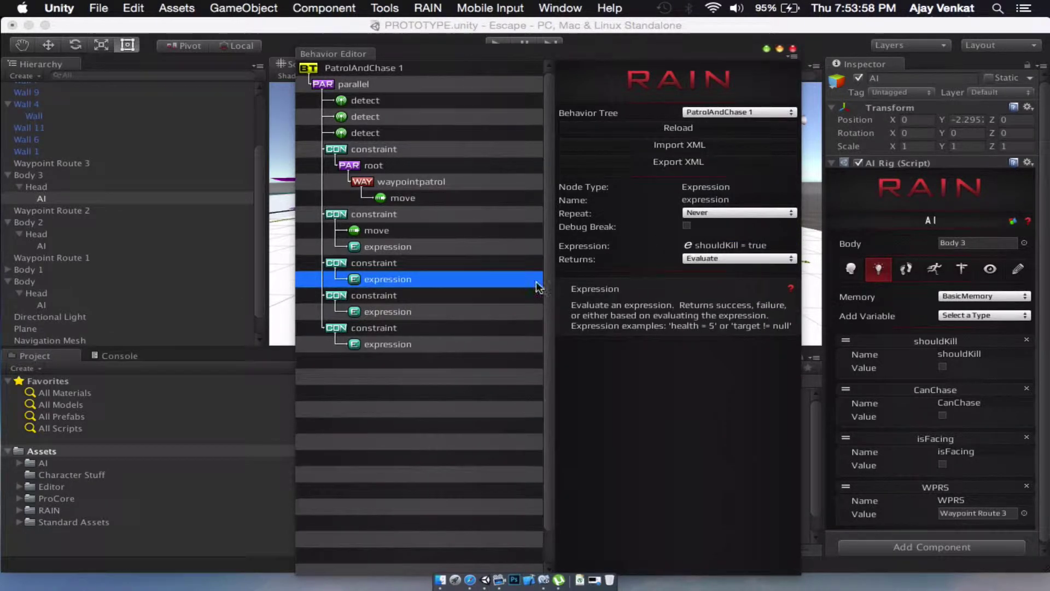
# Play-test the level by walking the player past the walls and up to an enemy, and stop the game.
pyautogui.click(550, 25)
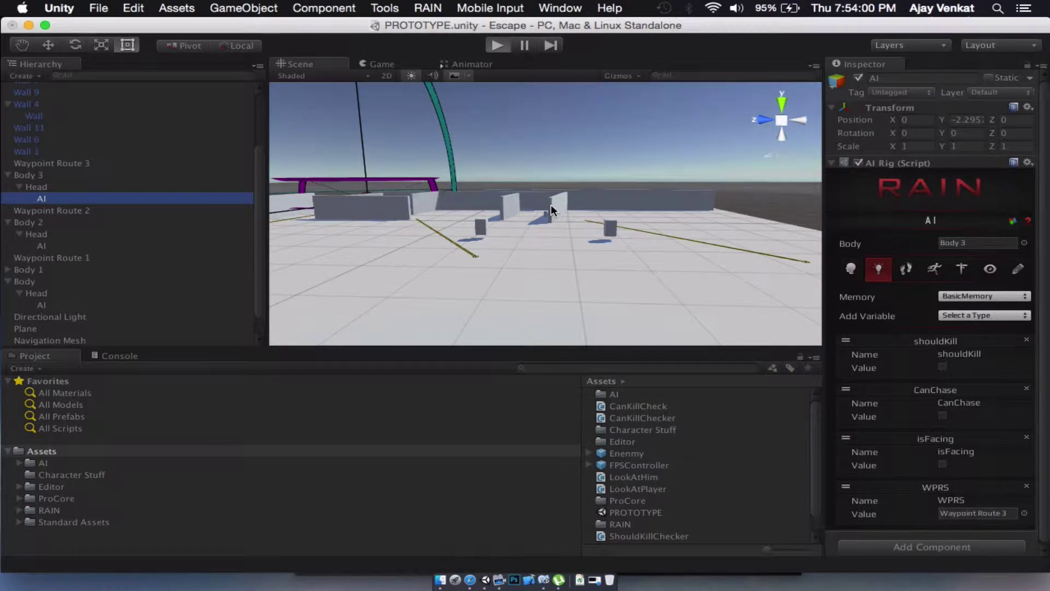
pyautogui.press('super+p')
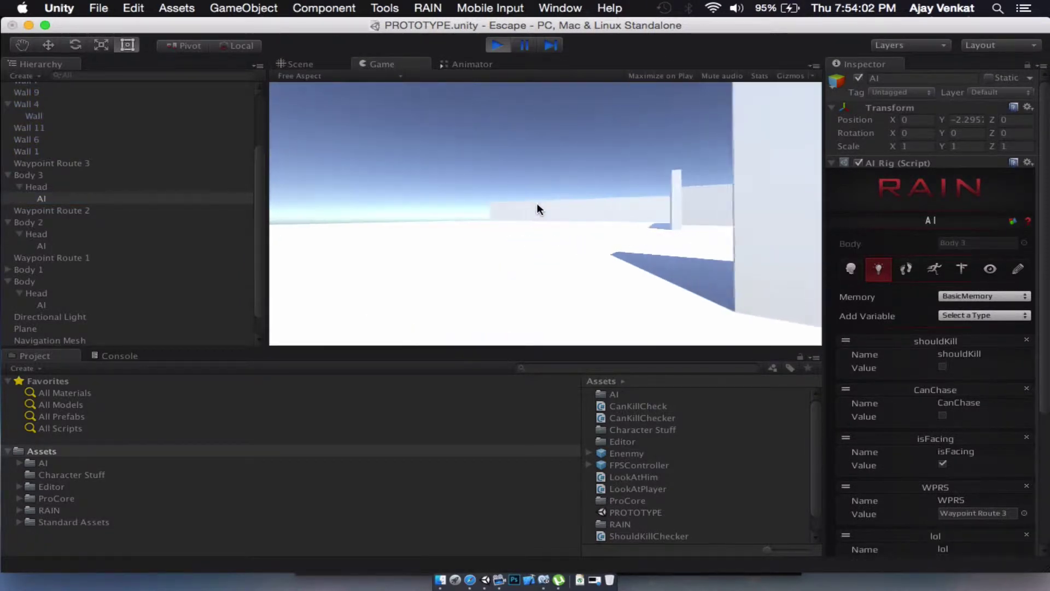
pyautogui.press('w')
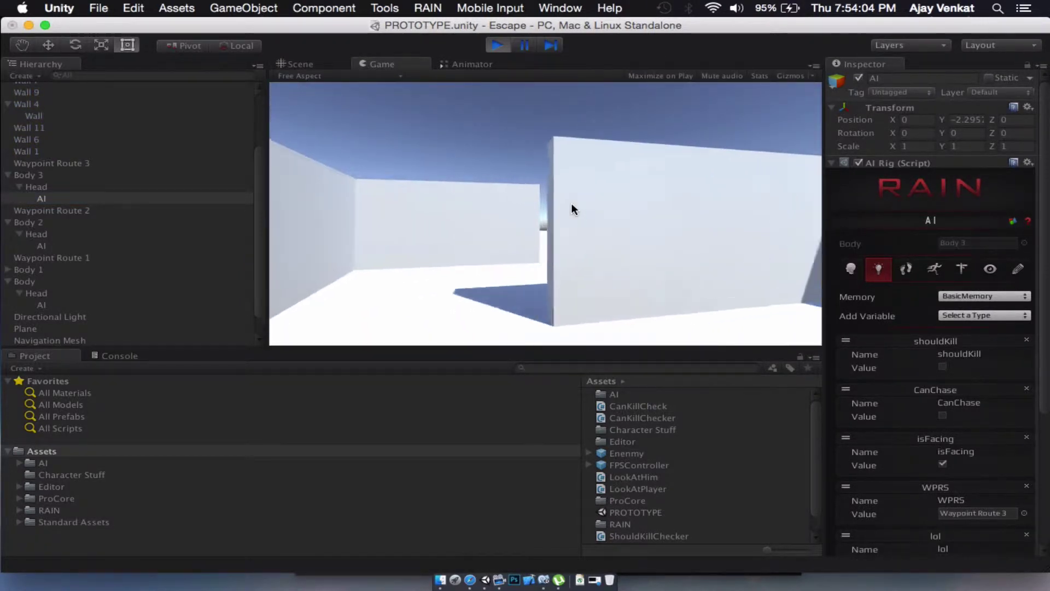
pyautogui.press('w')
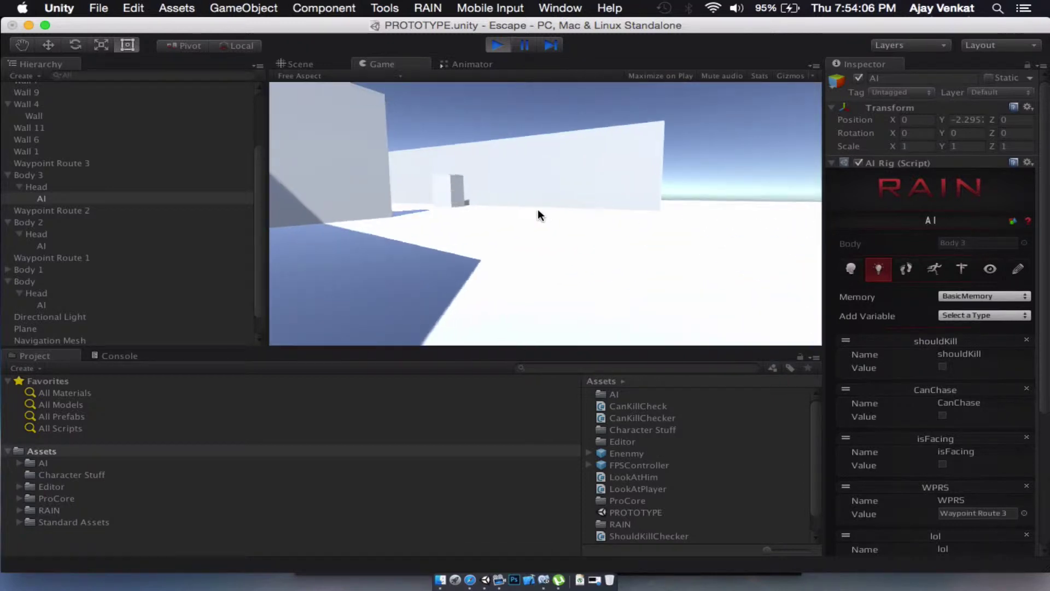
pyautogui.press('w')
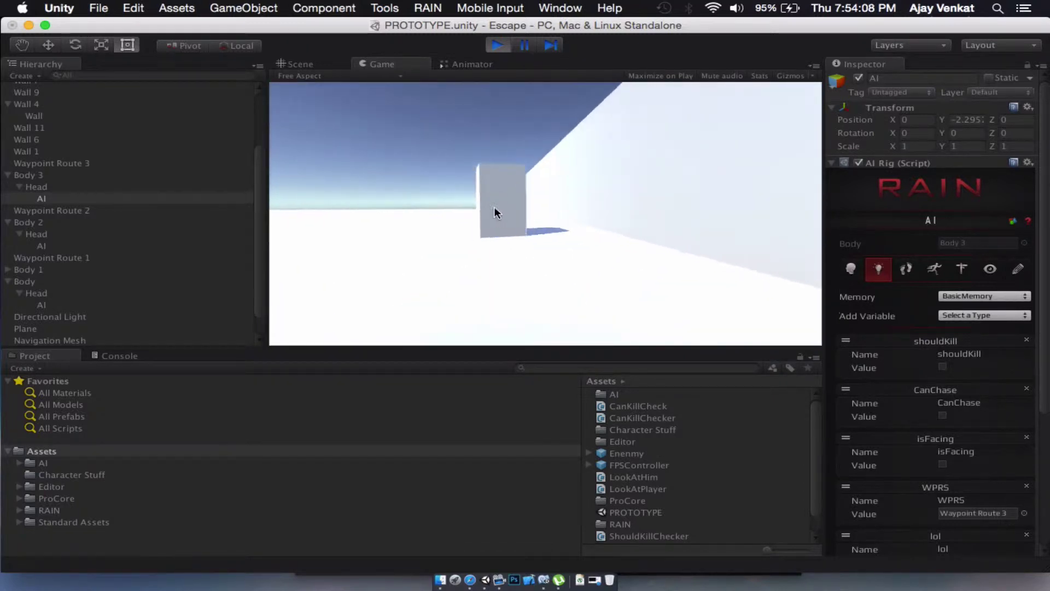
pyautogui.press('w')
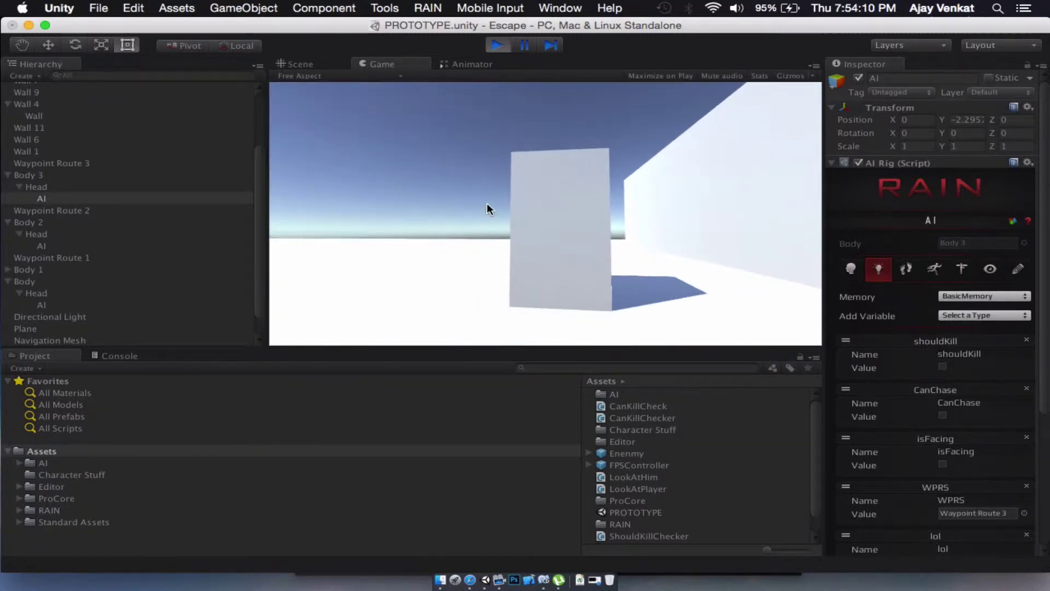
pyautogui.press('s')
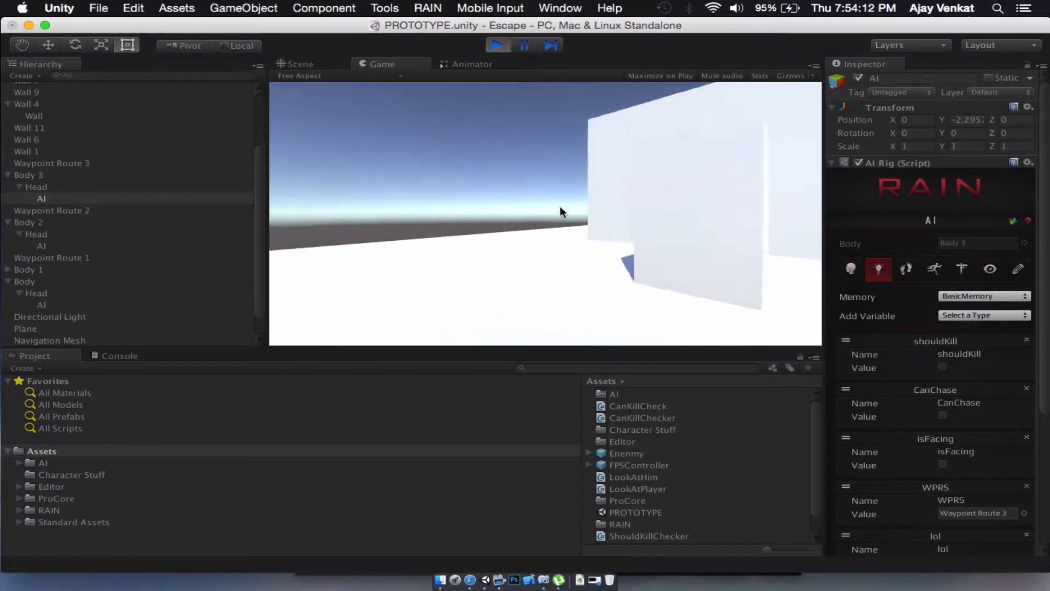
pyautogui.click(496, 53)
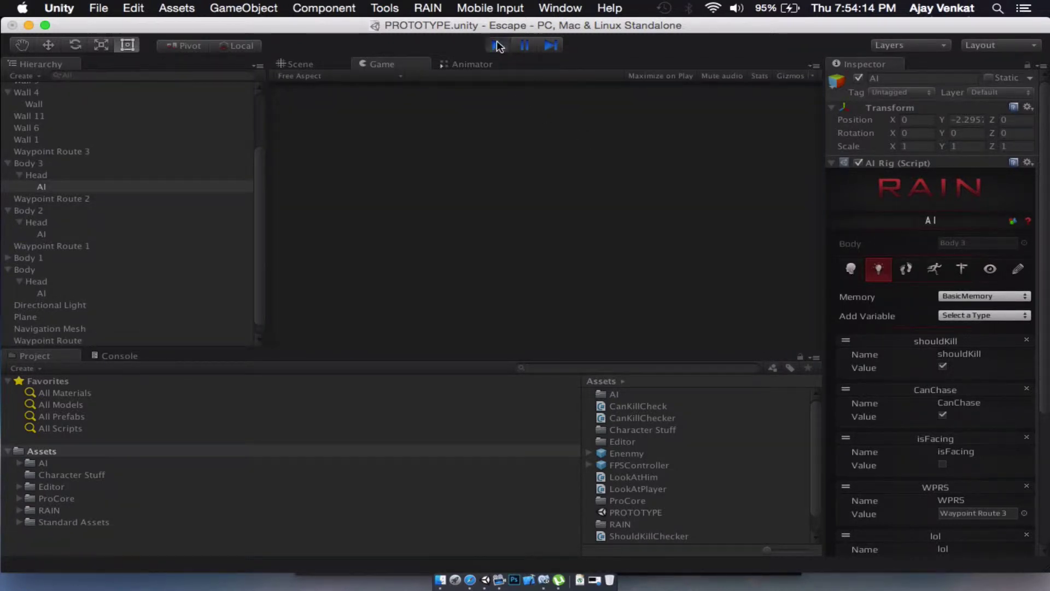
# Locate the player in the scene and expand the FPSController object in the hierarchy.
pyautogui.click(485, 203)
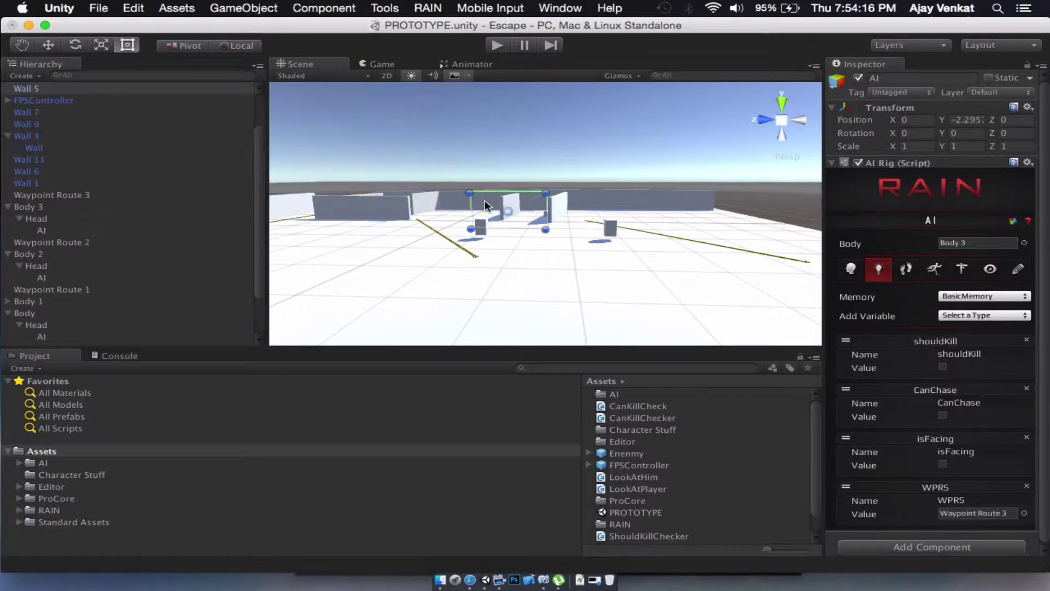
pyautogui.scroll(5, 484, 203)
pyautogui.keyDown('alt'); pyautogui.moveTo(543, 205); pyautogui.dragTo(648, 211); pyautogui.keyUp('alt')
pyautogui.scroll(10, 649, 211)
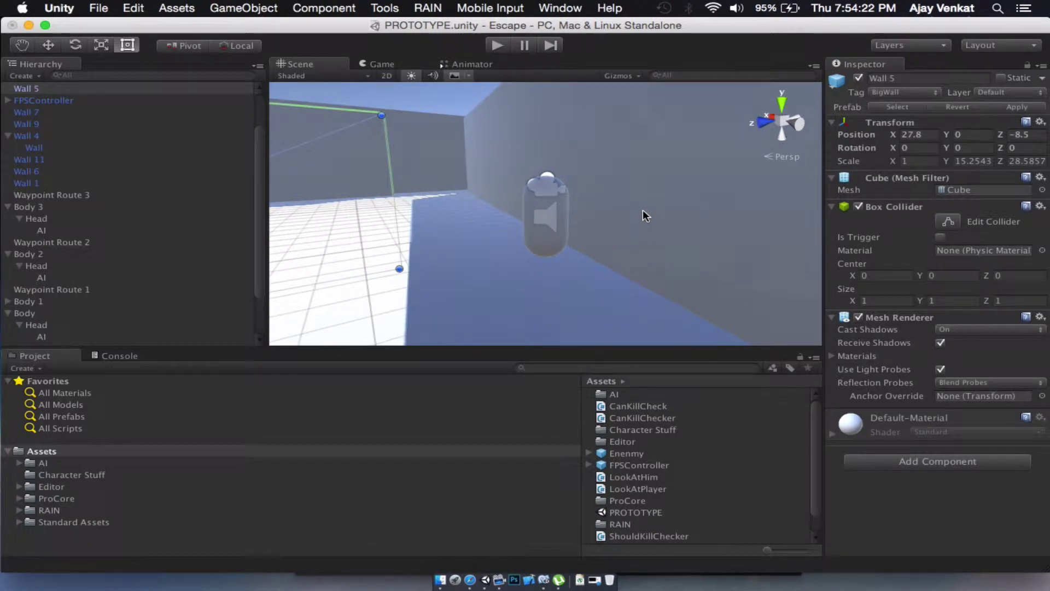
pyautogui.scroll(-3, 64, 179)
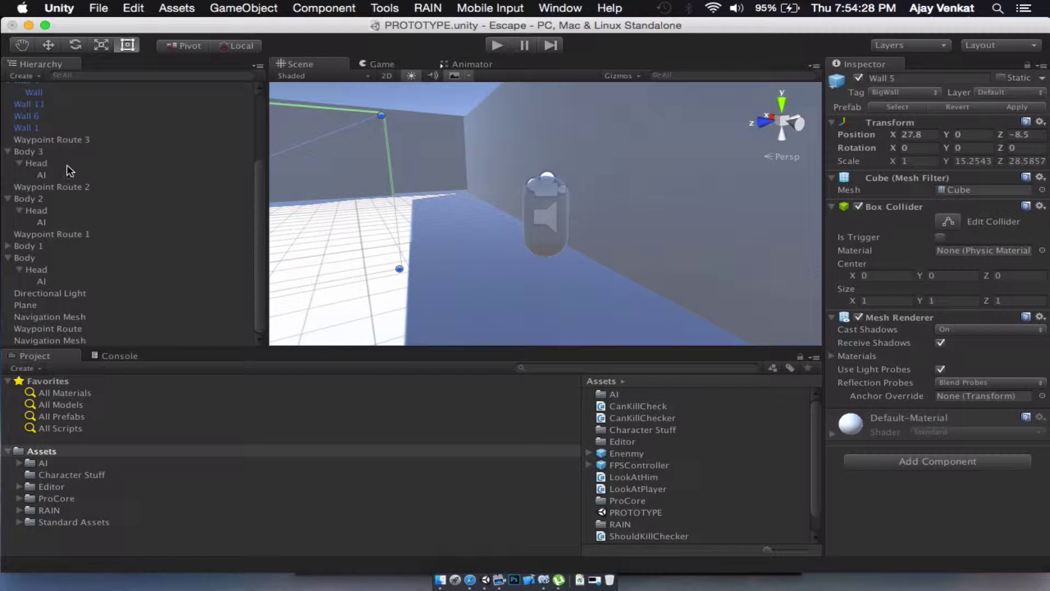
pyautogui.click(65, 163)
pyautogui.click(61, 140)
pyautogui.click(60, 151)
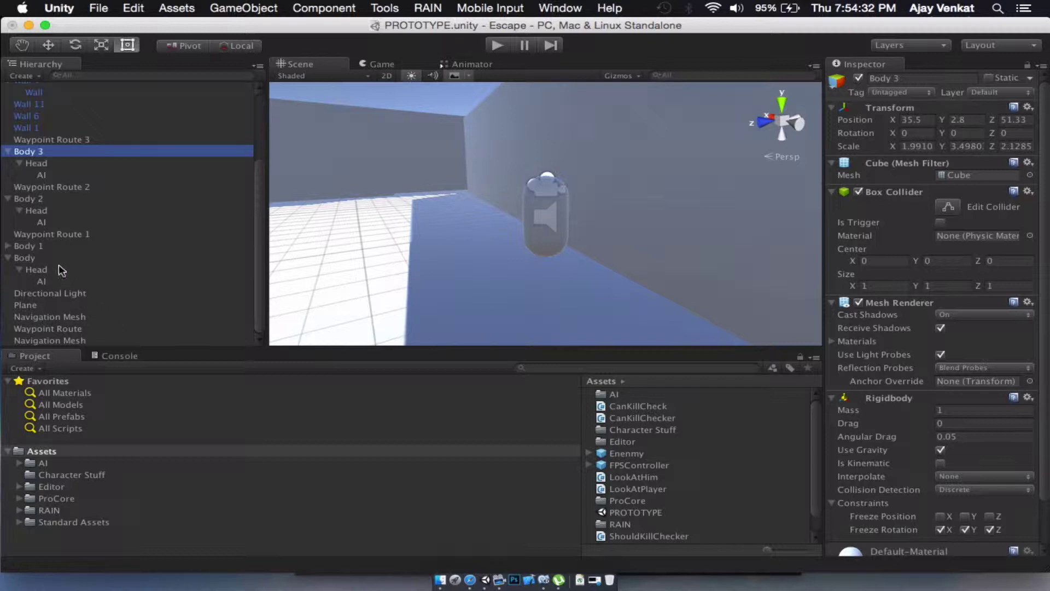
pyautogui.click(43, 199)
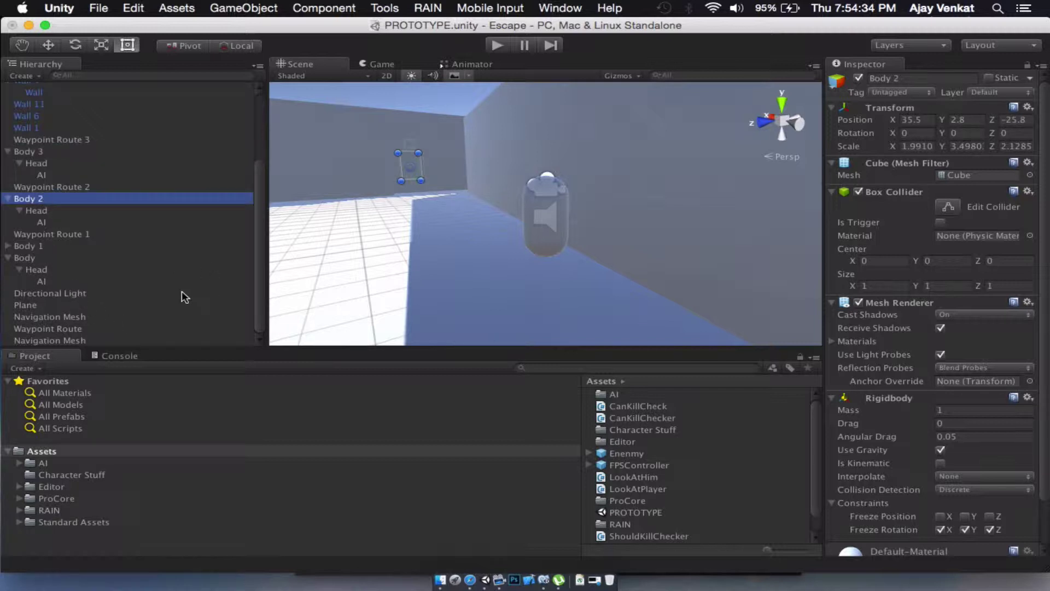
pyautogui.scroll(4, 181, 290)
pyautogui.click(18, 151)
pyautogui.click(8, 150)
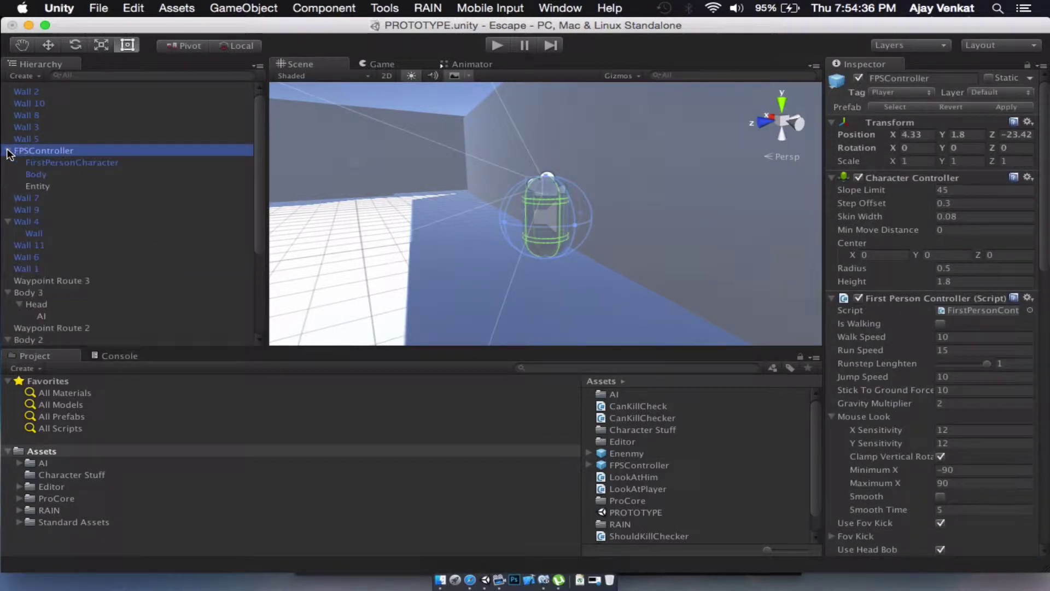
pyautogui.click(432, 7)
pyautogui.click(454, 65)
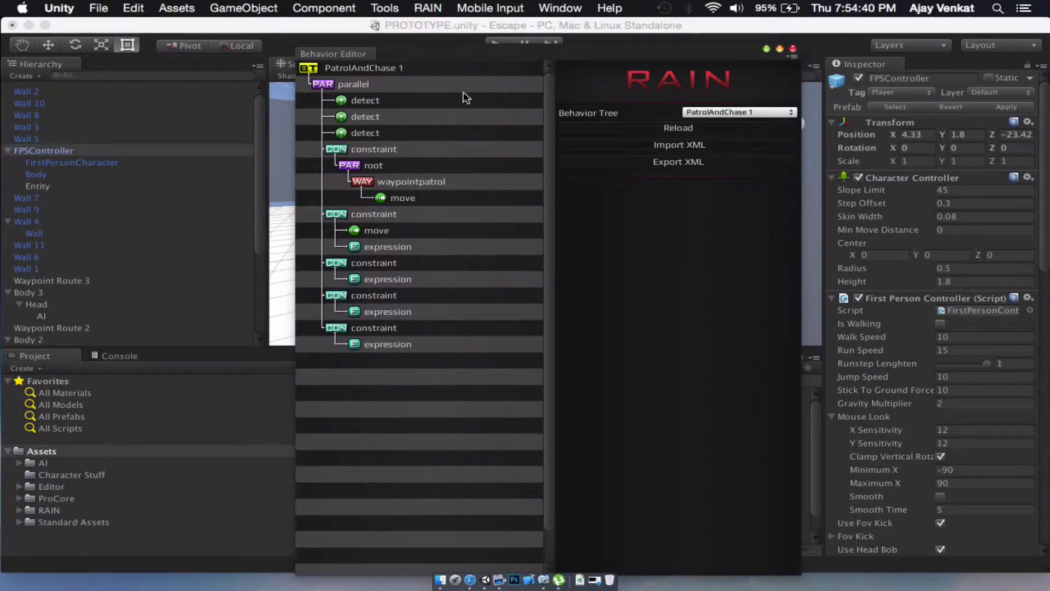
pyautogui.click(422, 26)
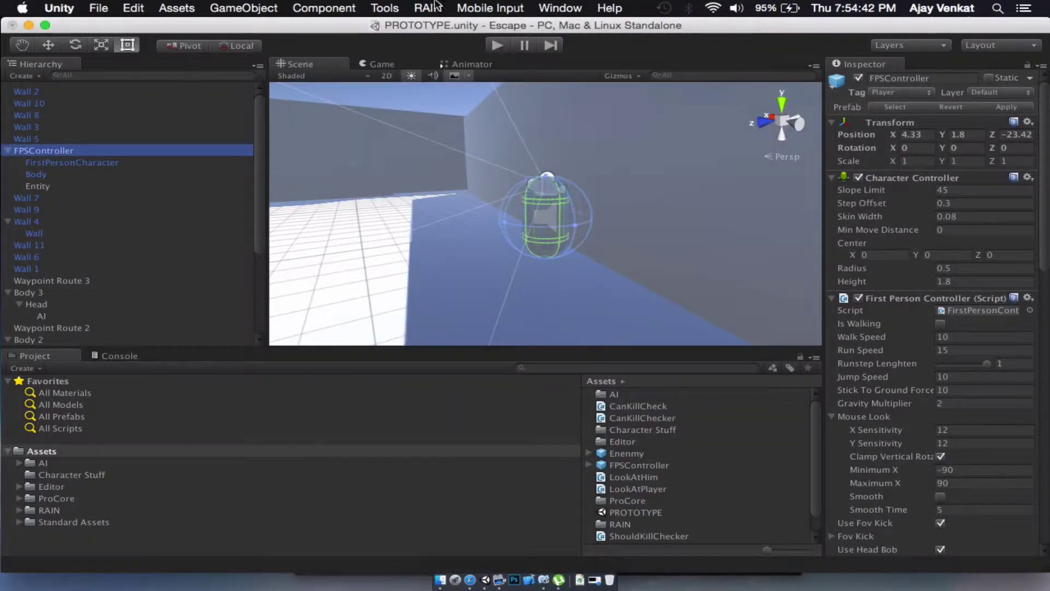
# Create a new RAIN AI on the FPSController object.
pyautogui.click(433, 9)
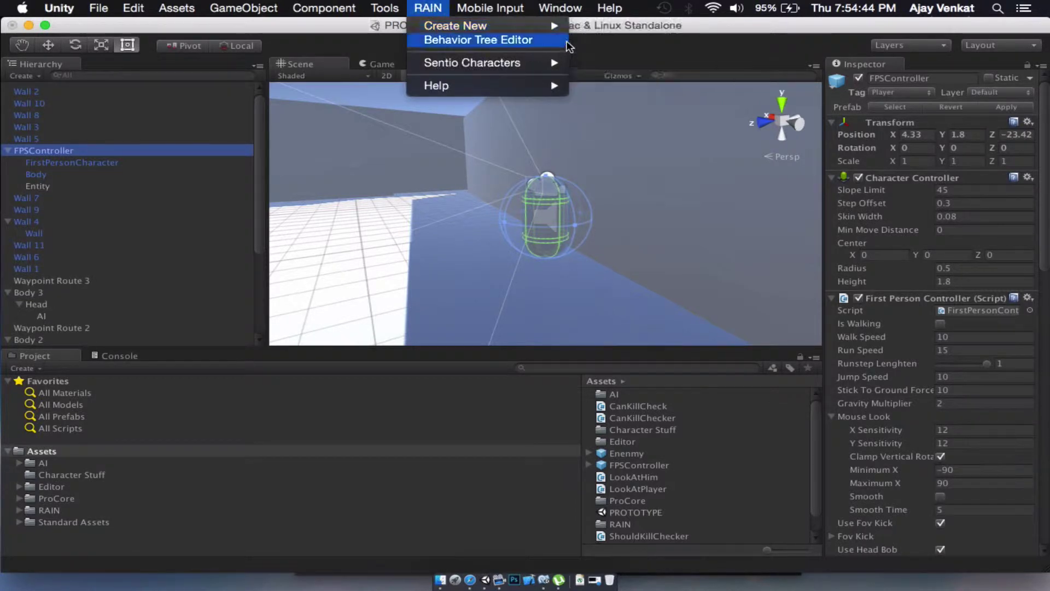
pyautogui.moveTo(541, 25)
pyautogui.click(589, 30)
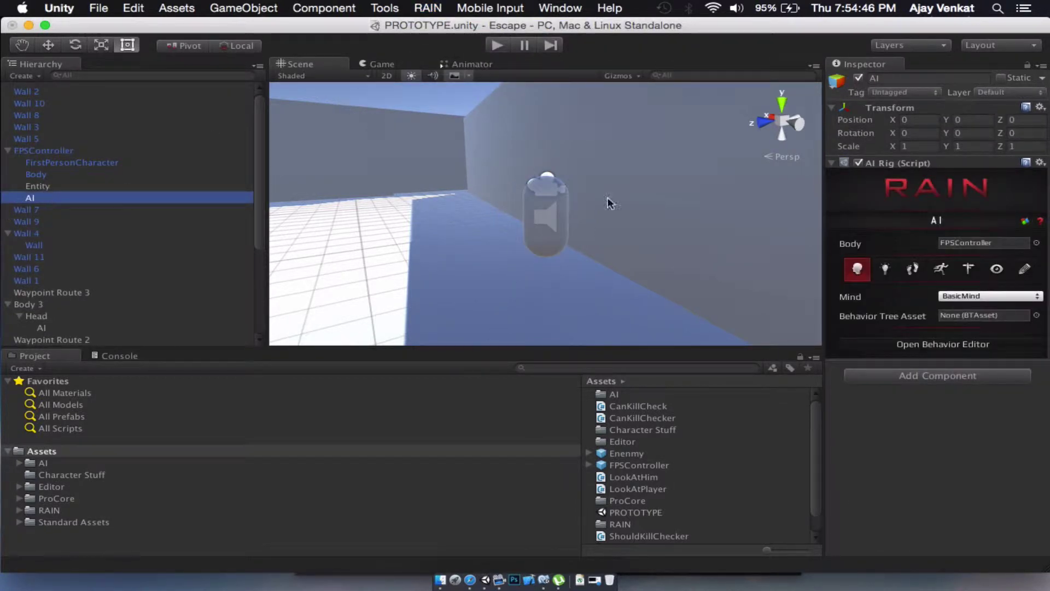
# Add a visual sensor to the FPSController's AI and name it EnemyKillSensor.
pyautogui.click(996, 270)
pyautogui.click(958, 316)
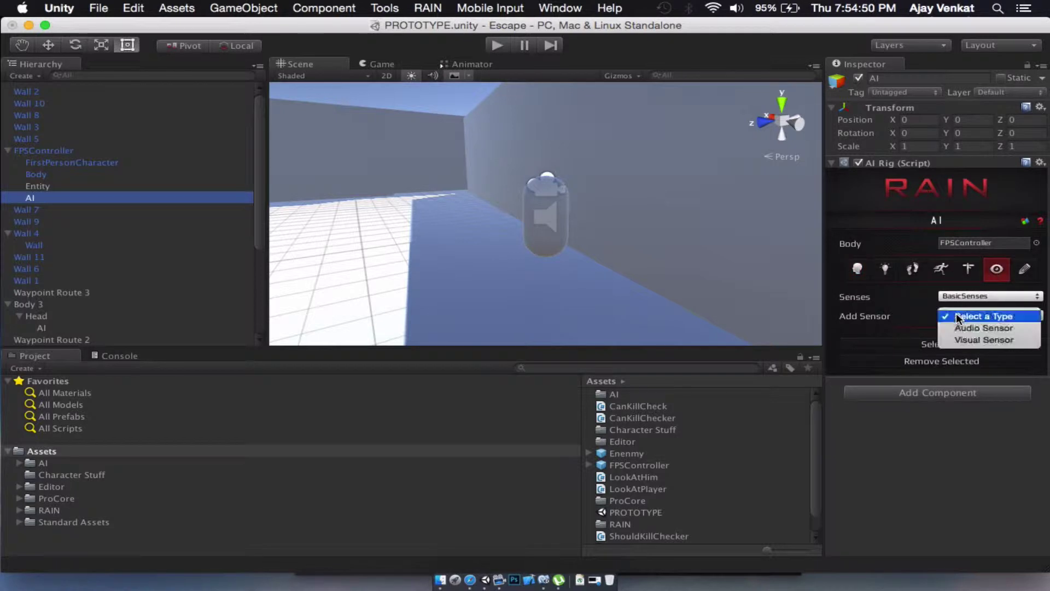
pyautogui.click(962, 340)
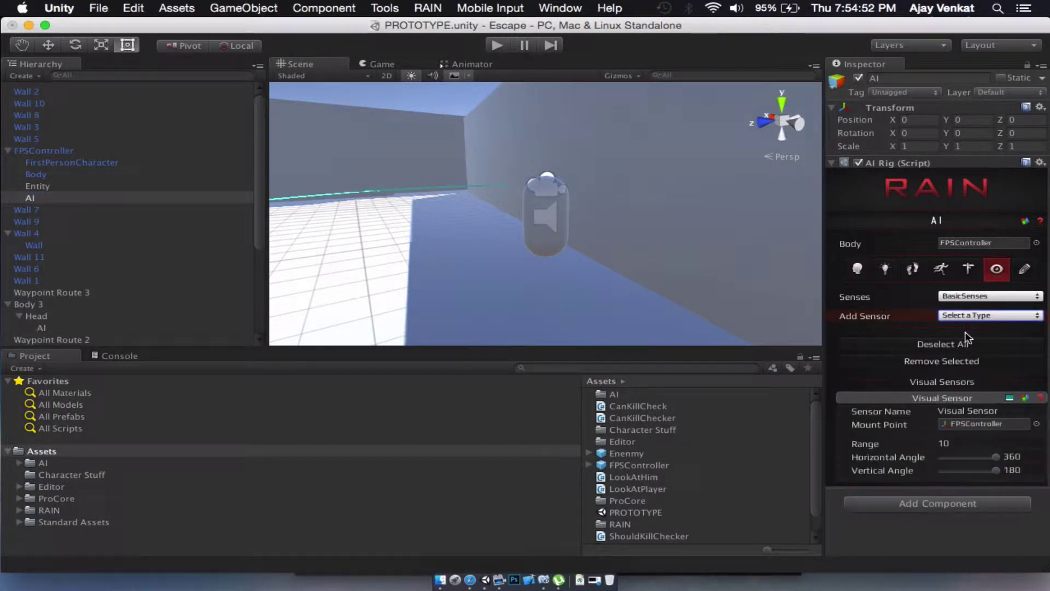
pyautogui.click(1008, 411)
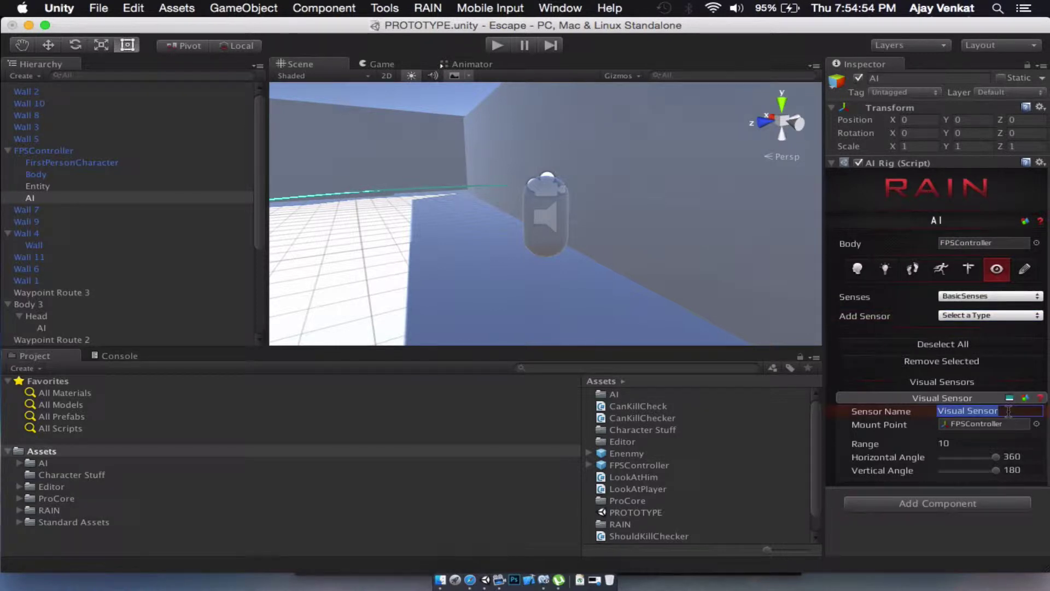
pyautogui.write('K')
pyautogui.press('BackSpace')
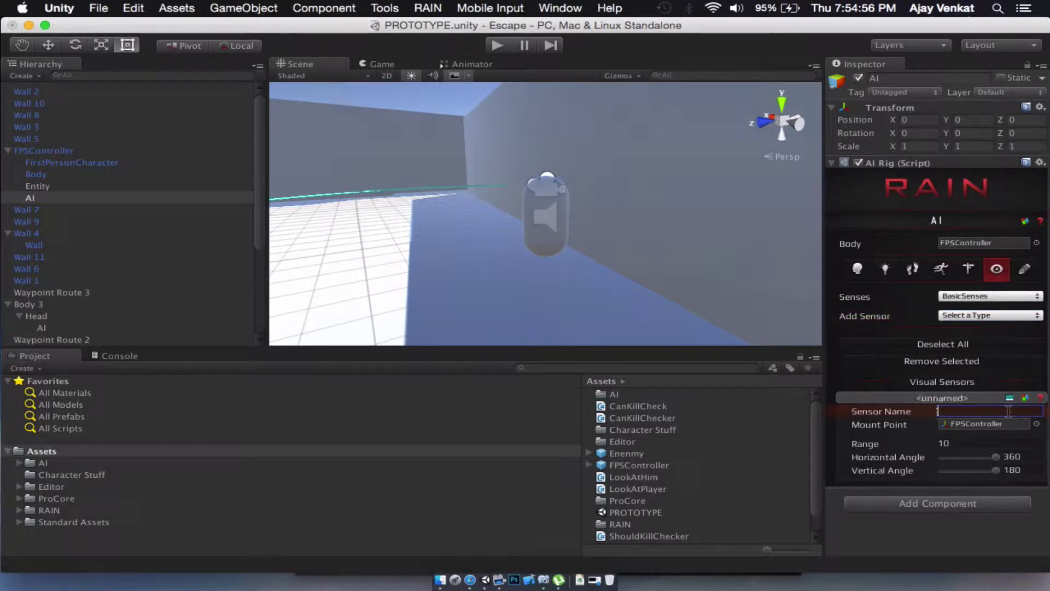
pyautogui.write('EnemyK')
pyautogui.press('BackSpace')
pyautogui.write('Di')
pyautogui.press('BackSpace')
pyautogui.press('BackSpace')
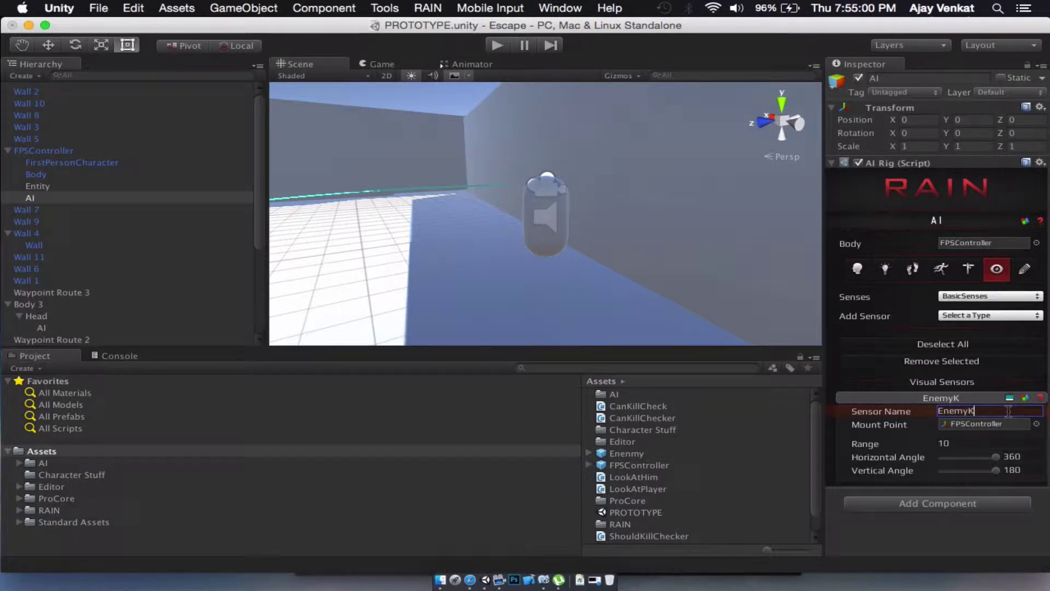
pyautogui.write('illSensor')
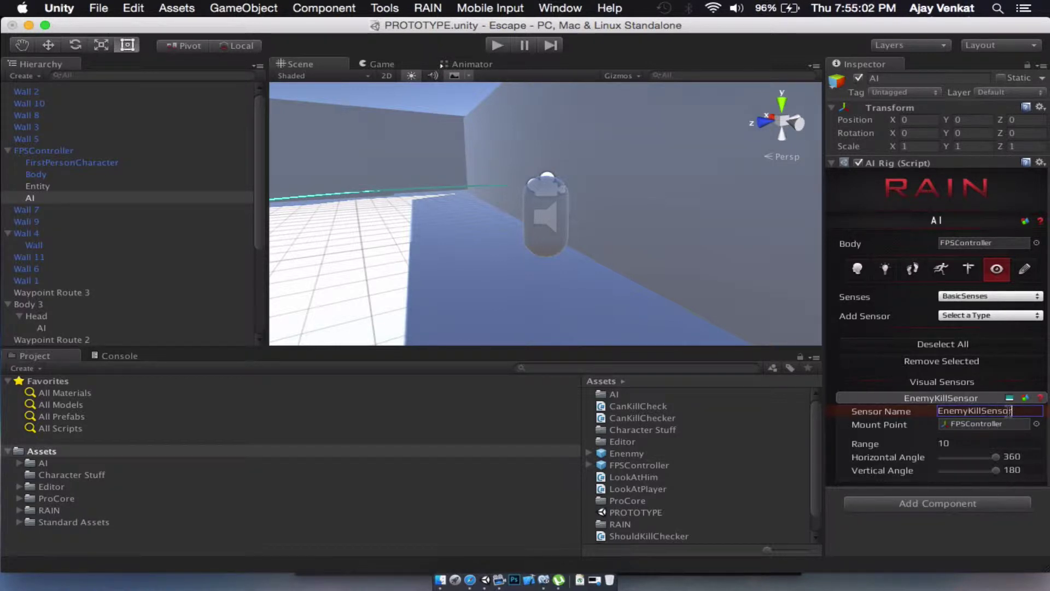
# Try a range of 3 for EnemyKillSensor, and reduce it to 2 to fit closely around the player.
pyautogui.scroll(-8, 328, 114)
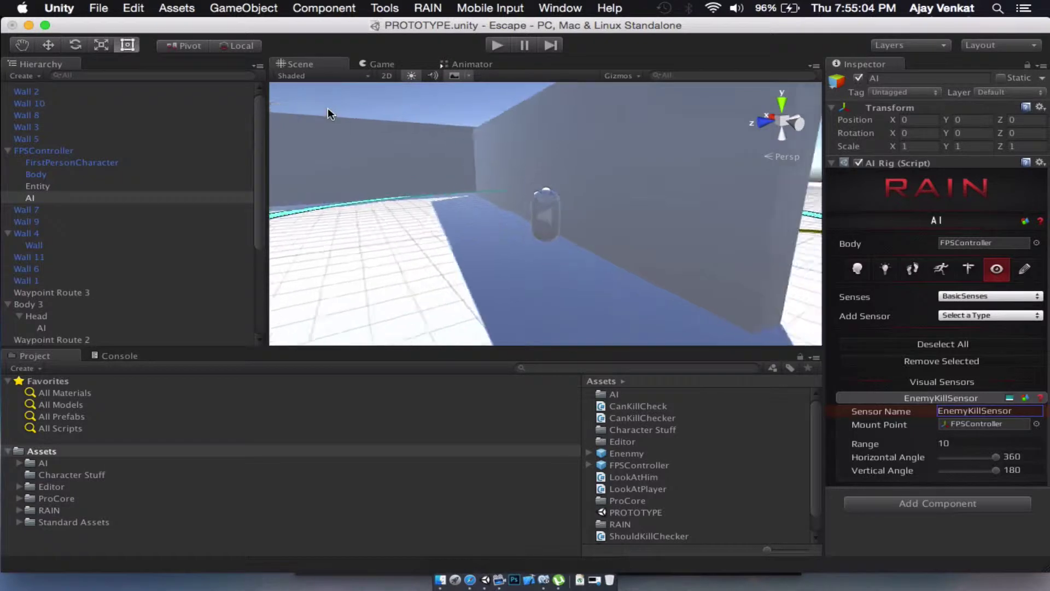
pyautogui.scroll(3, 328, 113)
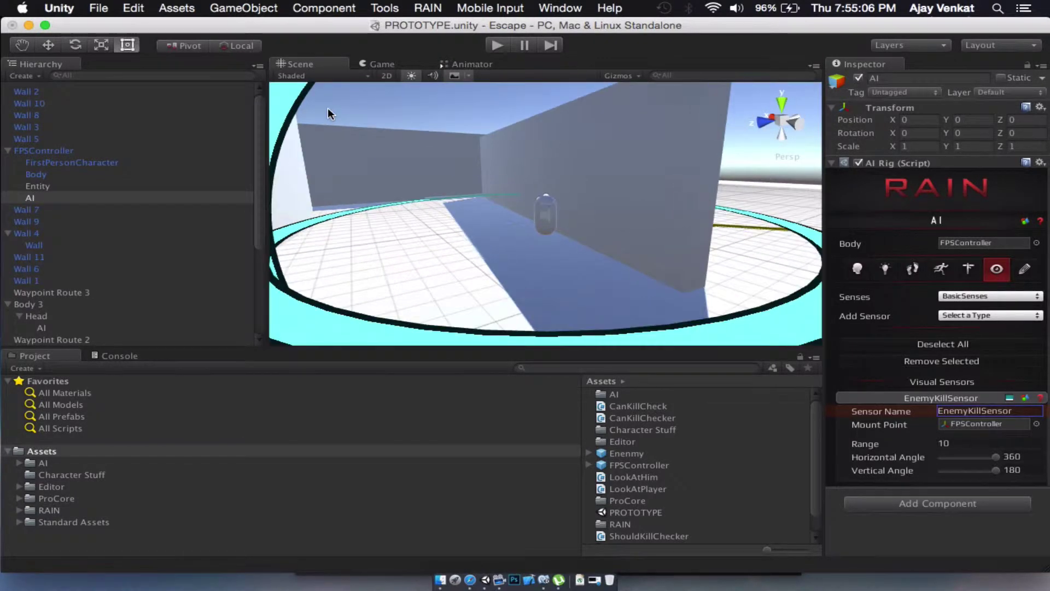
pyautogui.rightClick(994, 448)
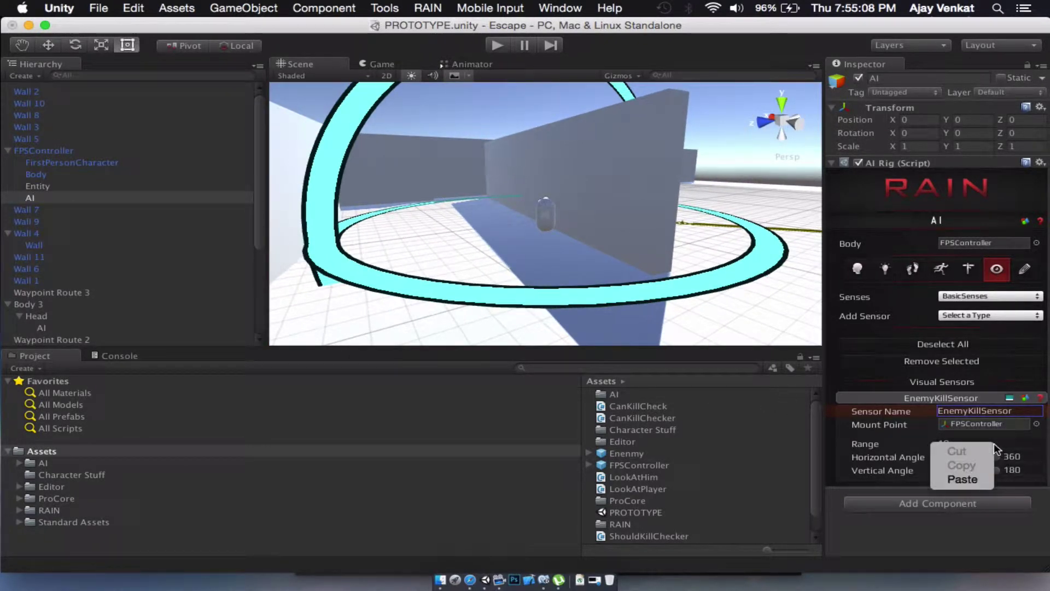
pyautogui.click(1002, 443)
pyautogui.write('3')
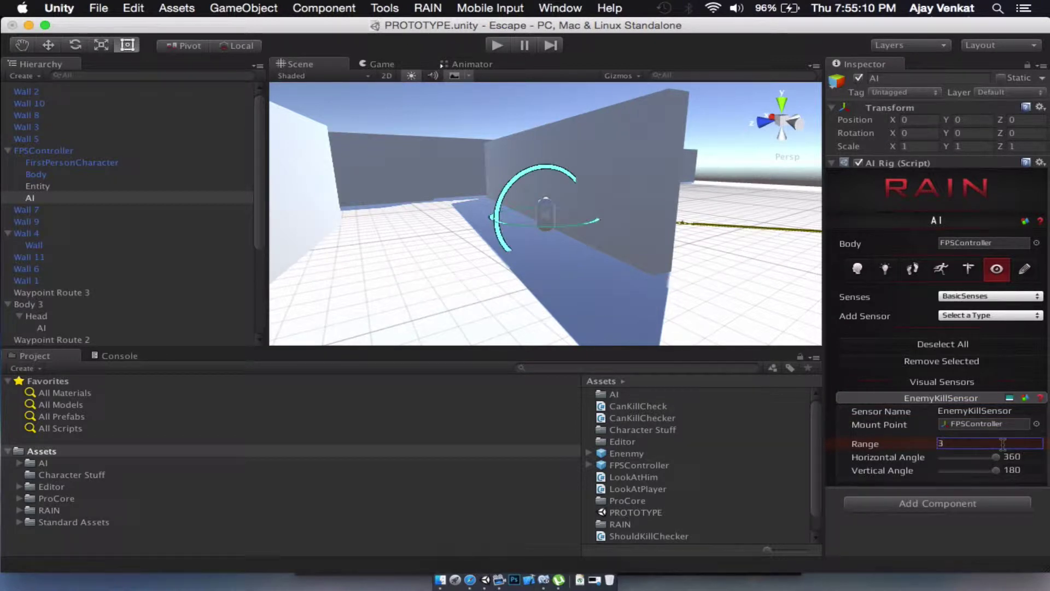
pyautogui.scroll(10, 547, 234)
pyautogui.scroll(-2, 547, 234)
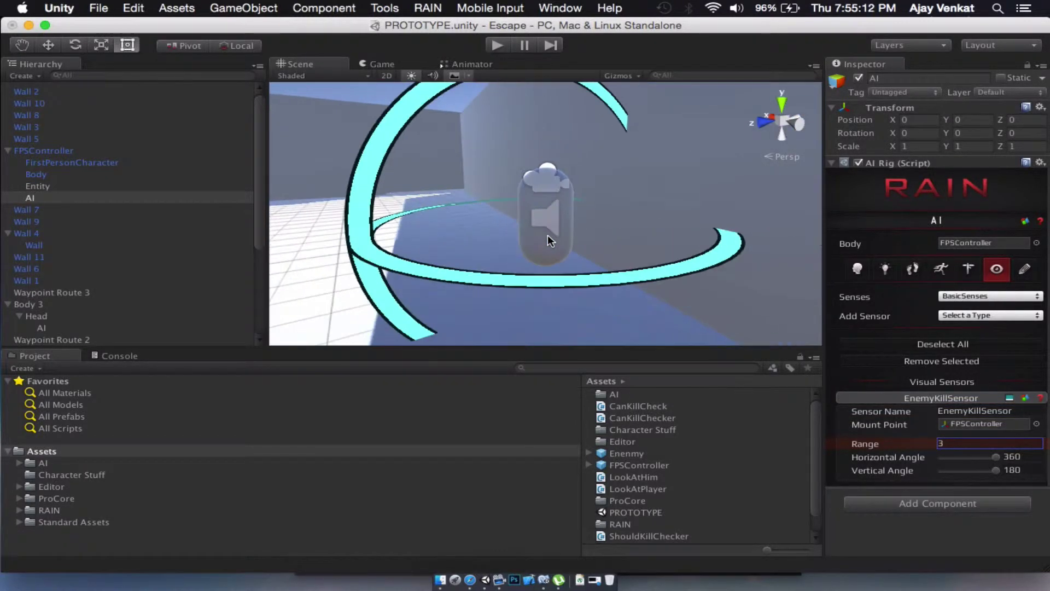
pyautogui.write('2')
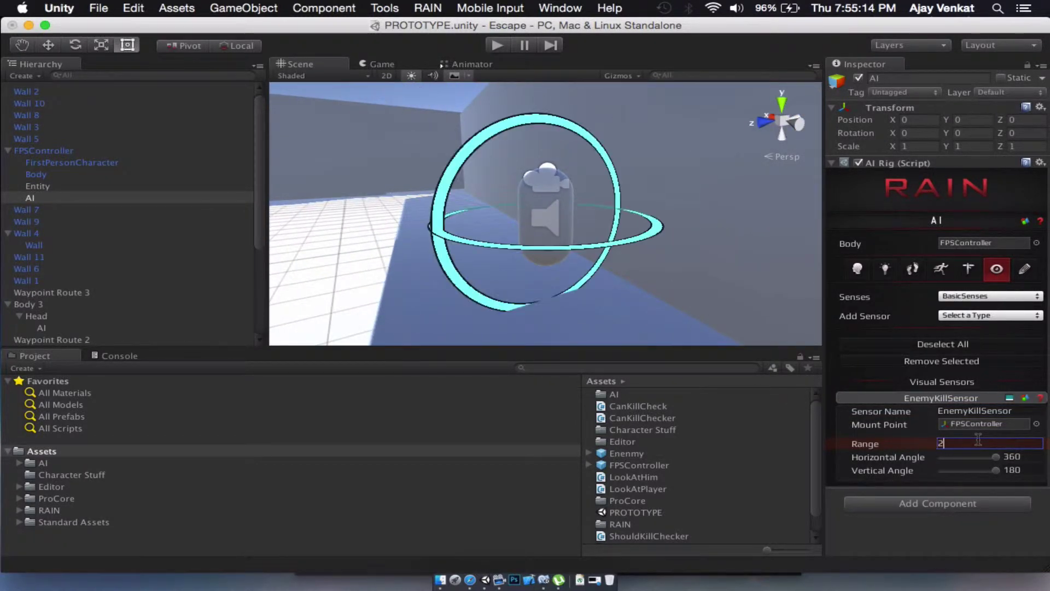
pyautogui.scroll(5, 700, 246)
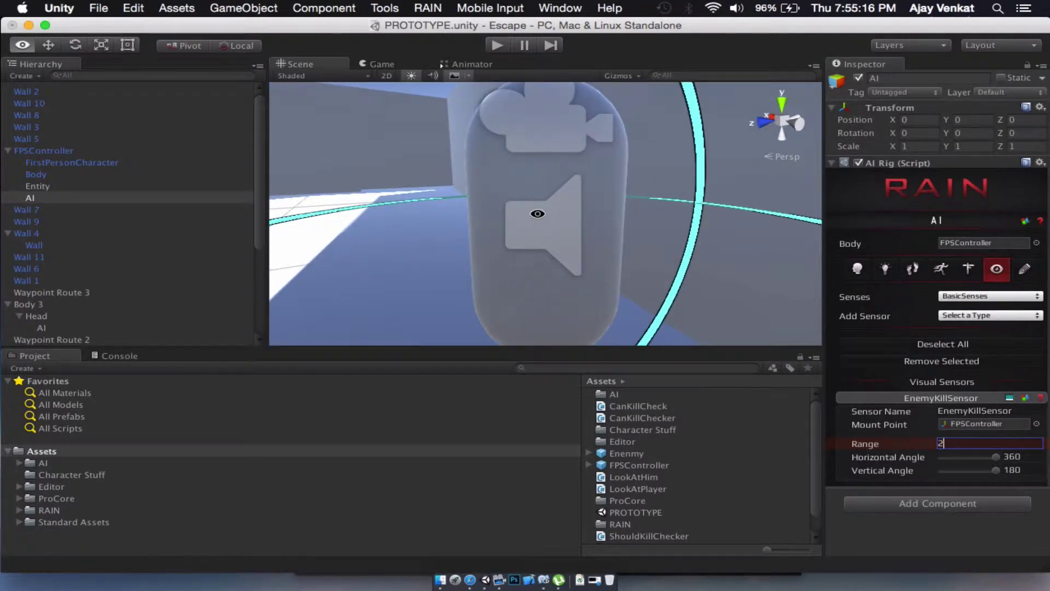
pyautogui.keyDown('alt'); pyautogui.moveTo(600, 214); pyautogui.dragTo(739, 196); pyautogui.keyUp('alt')
pyautogui.scroll(-2, 663, 192)
pyautogui.scroll(-5, 664, 191)
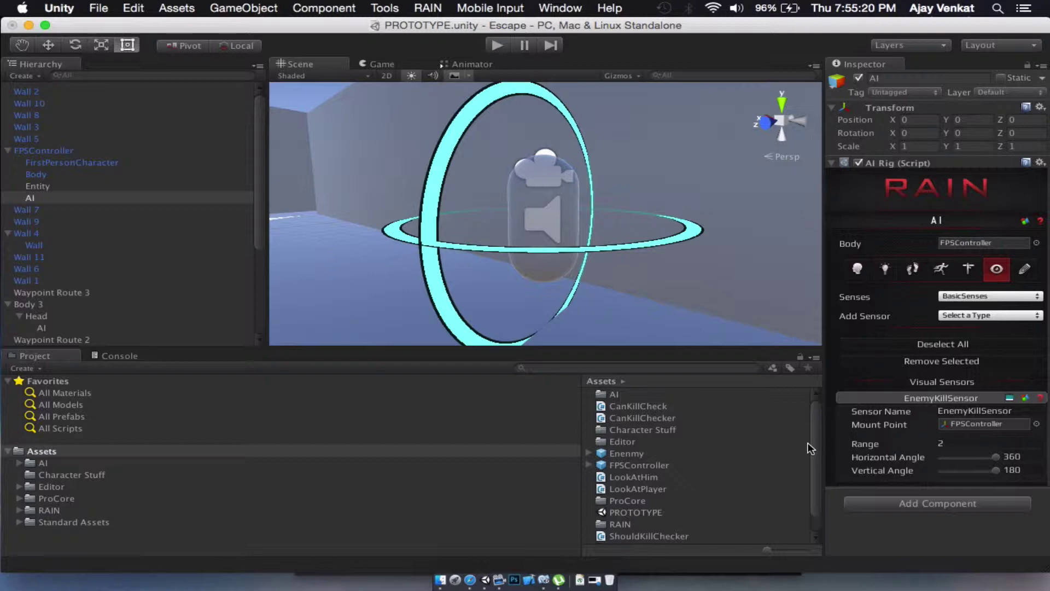
# Set the horizontal angle of EnemyKillSensor to 180 and examine its coverage around the player.
pyautogui.click(1012, 456)
pyautogui.write('180')
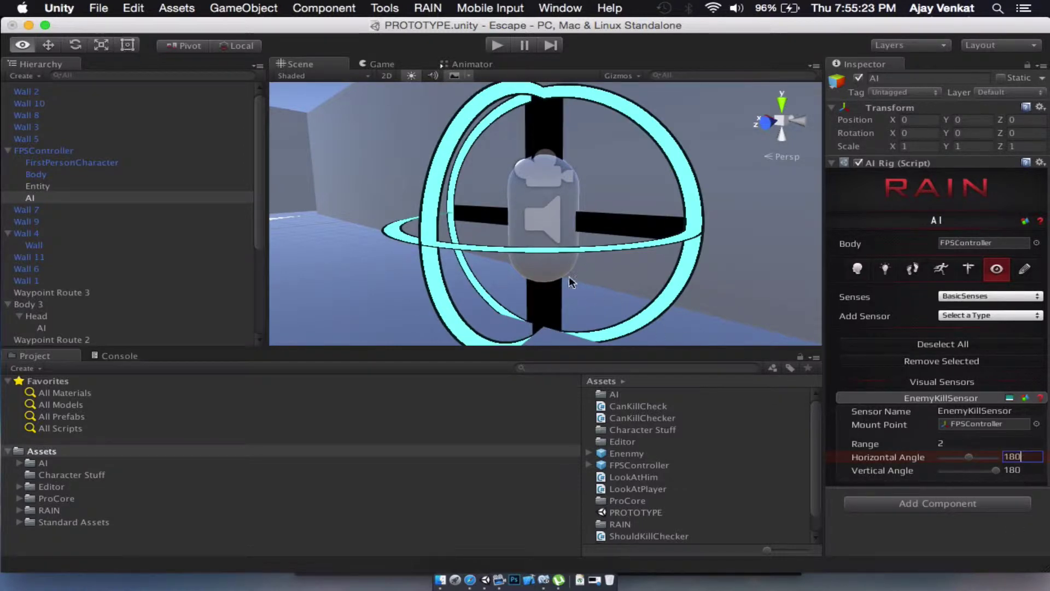
pyautogui.keyDown('alt'); pyautogui.moveTo(569, 282); pyautogui.dragTo(722, 325); pyautogui.keyUp('alt')
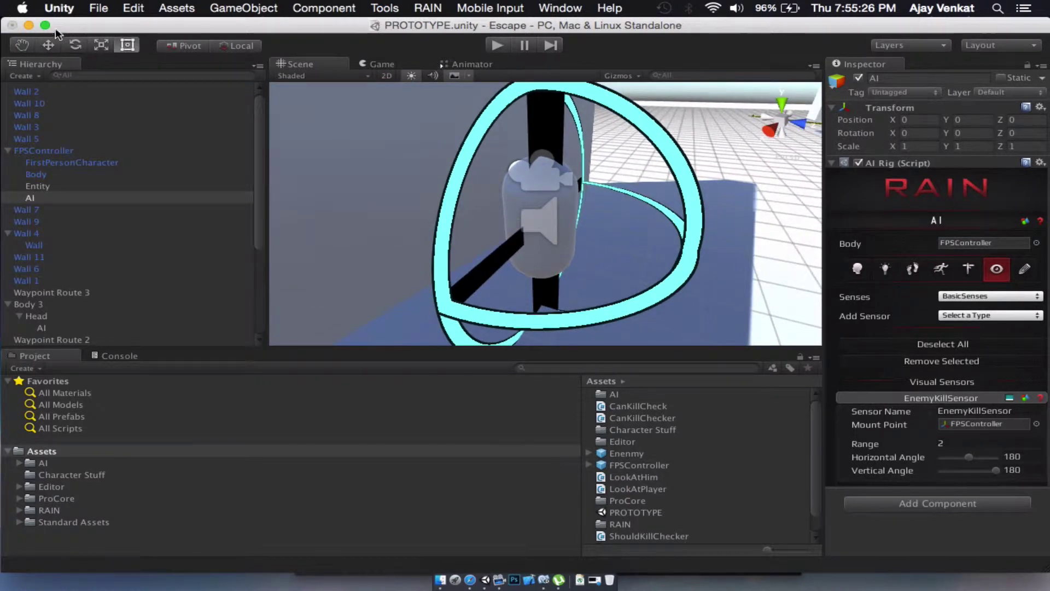
# Try moving the FPSController's AI object along its forward axis, and undo the move.
pyautogui.click(48, 45)
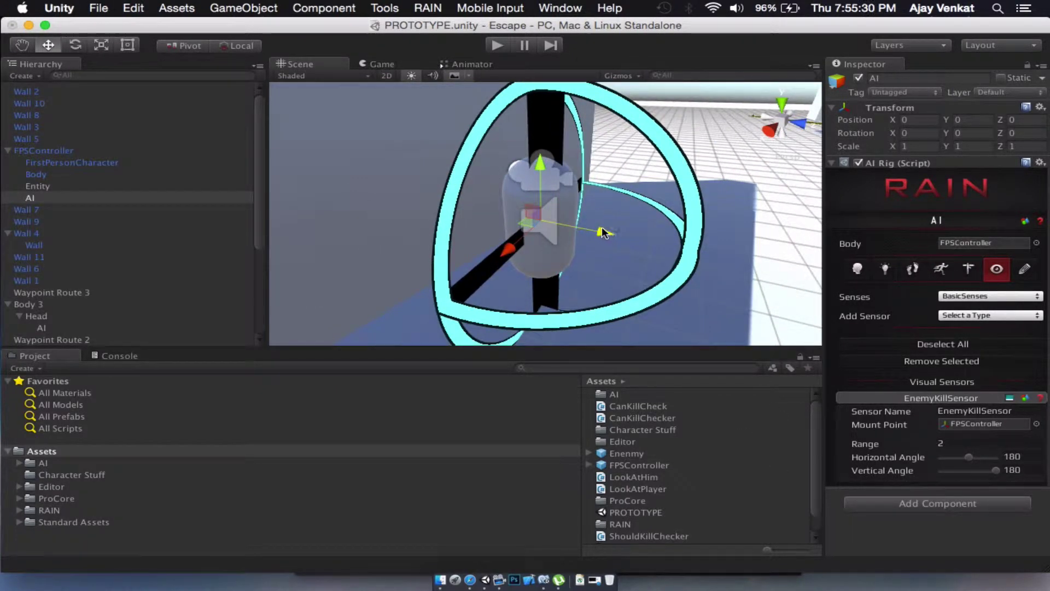
pyautogui.moveTo(601, 232); pyautogui.dragTo(615, 236)
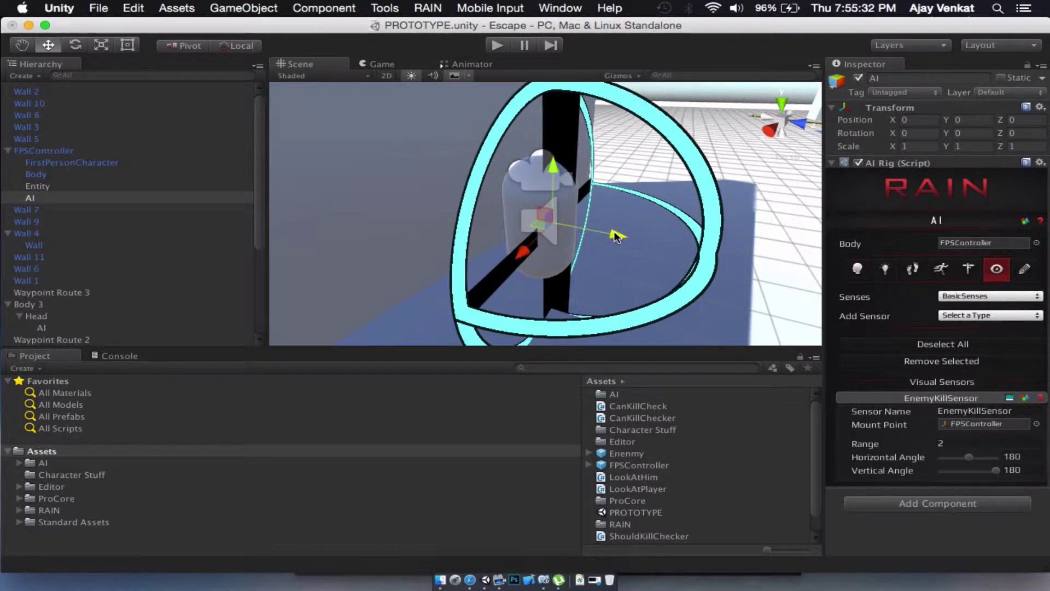
pyautogui.press('super+z')
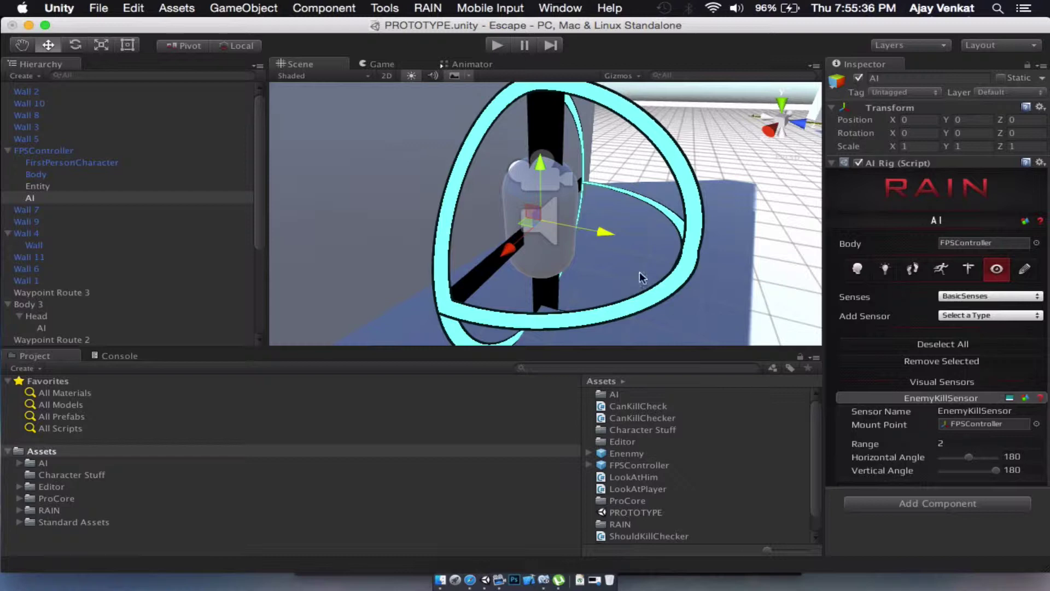
# Set the horizontal angle of EnemyKillSensor to 200 and check its coverage around the player.
pyautogui.scroll(-4, 644, 163)
pyautogui.moveTo(644, 164)
pyautogui.keyDown('alt'); pyautogui.mouseDown()
pyautogui.moveTo(643, 176)
pyautogui.moveTo(649, 160)
pyautogui.mouseUp(); pyautogui.keyUp('alt')
pyautogui.scroll(3, 649, 160)
pyautogui.scroll(2, 649, 163)
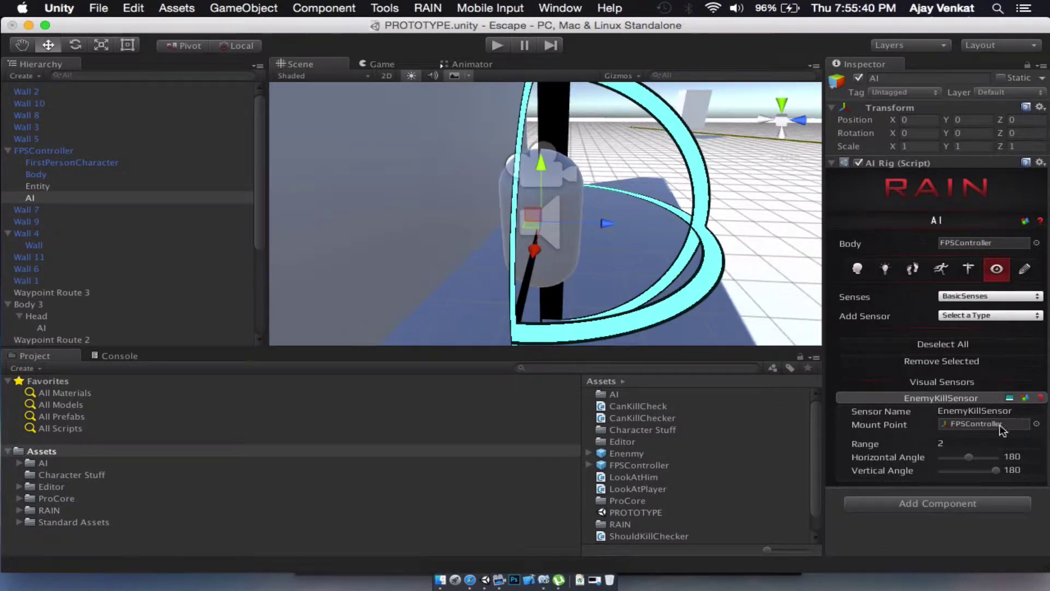
pyautogui.click(1023, 456)
pyautogui.write('200')
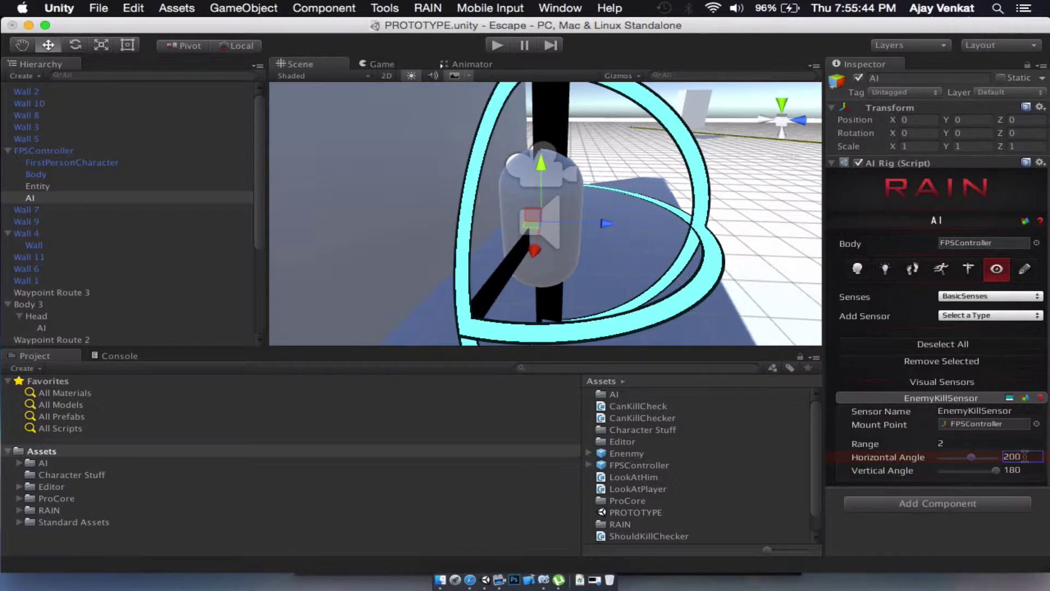
pyautogui.scroll(-5, 787, 311)
pyautogui.keyDown('alt'); pyautogui.moveTo(645, 310); pyautogui.dragTo(593, 277); pyautogui.keyUp('alt')
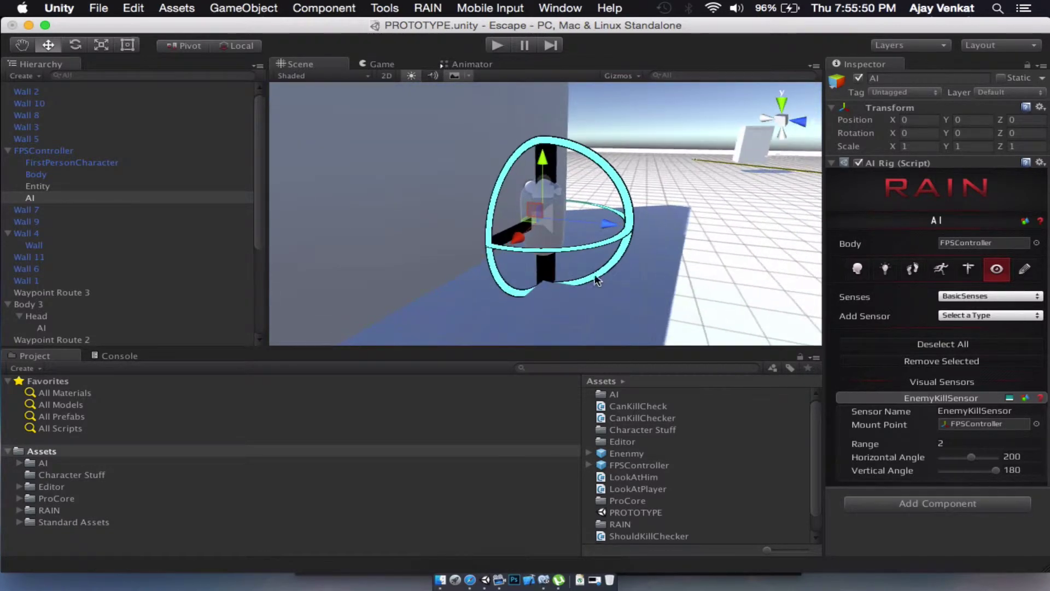
pyautogui.scroll(4, 688, 264)
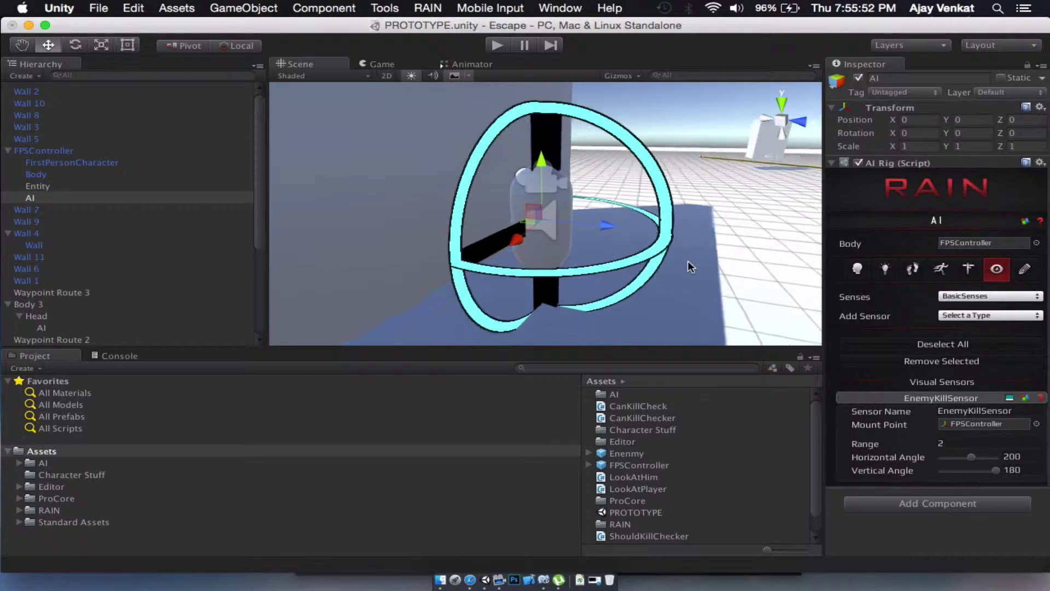
pyautogui.scroll(-3, 687, 264)
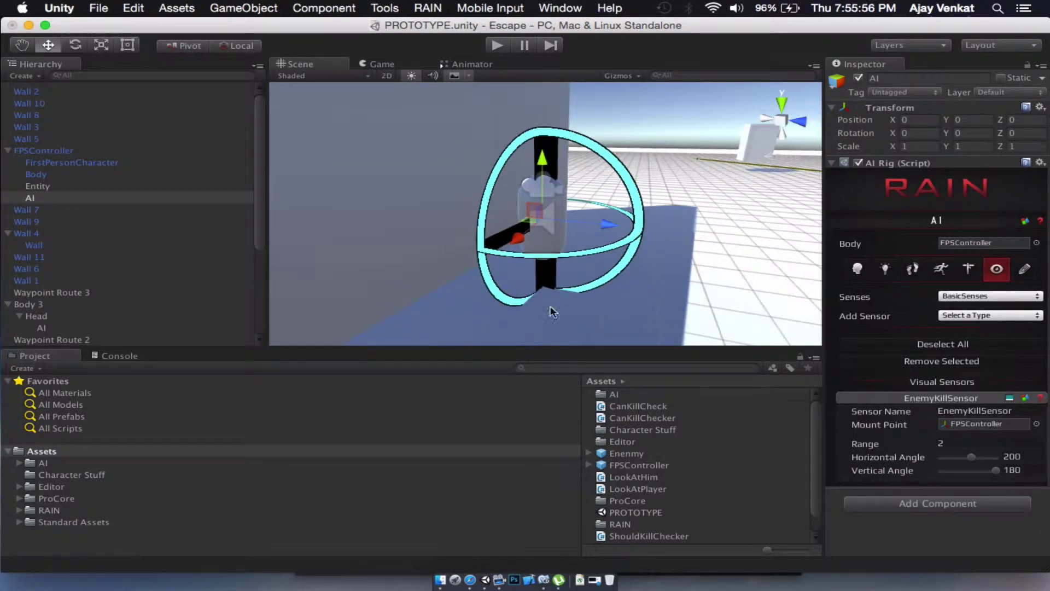
# Delete the enemies Body 1, Body 2 and Body 3 from the scene, and collapse the FPSController's children.
pyautogui.click(431, 7)
pyautogui.click(435, 7)
pyautogui.scroll(-5, 152, 146)
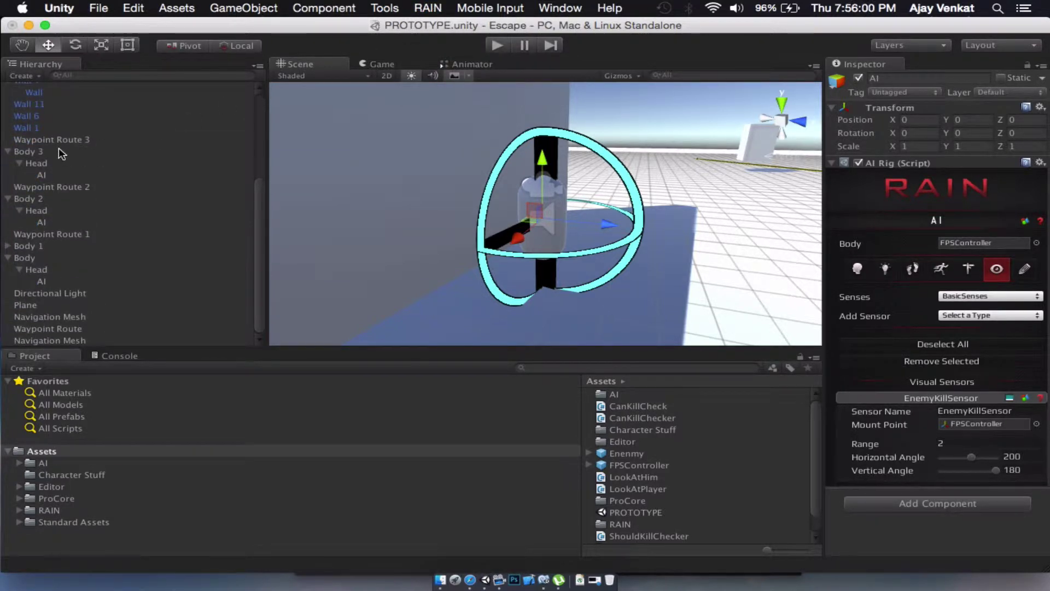
pyautogui.click(59, 149)
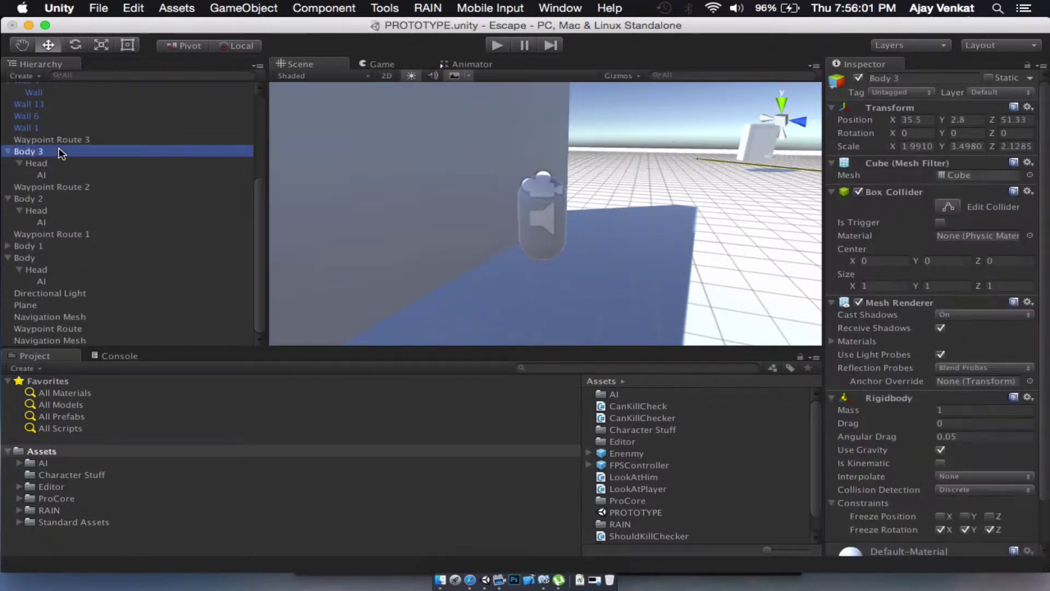
pyautogui.click(31, 260)
pyautogui.click(25, 246)
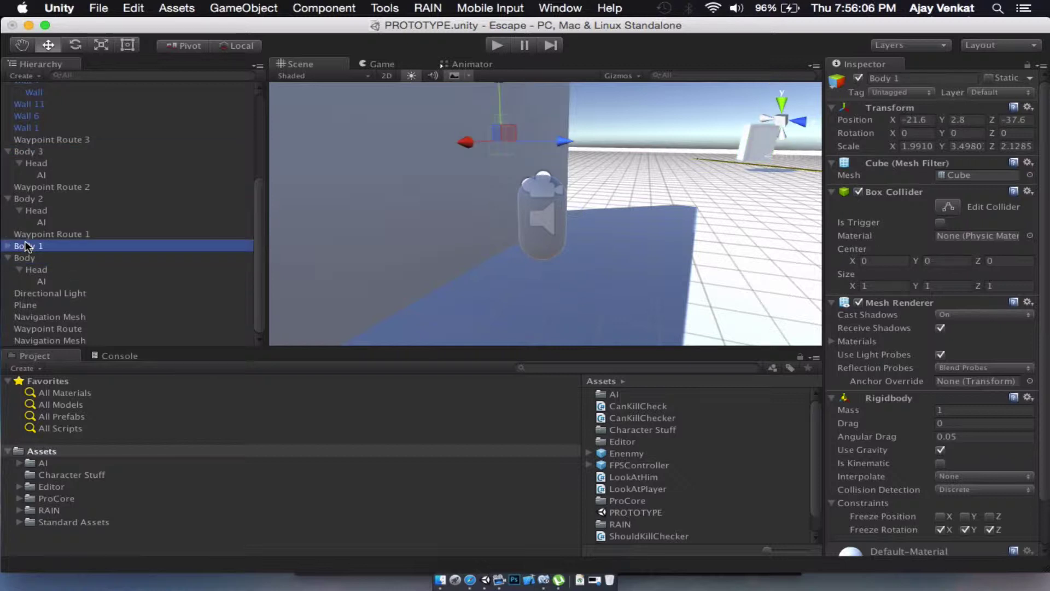
pyautogui.keyDown('super'); pyautogui.click(32, 200); pyautogui.keyUp('super')
pyautogui.keyDown('super'); pyautogui.click(33, 154); pyautogui.keyUp('super')
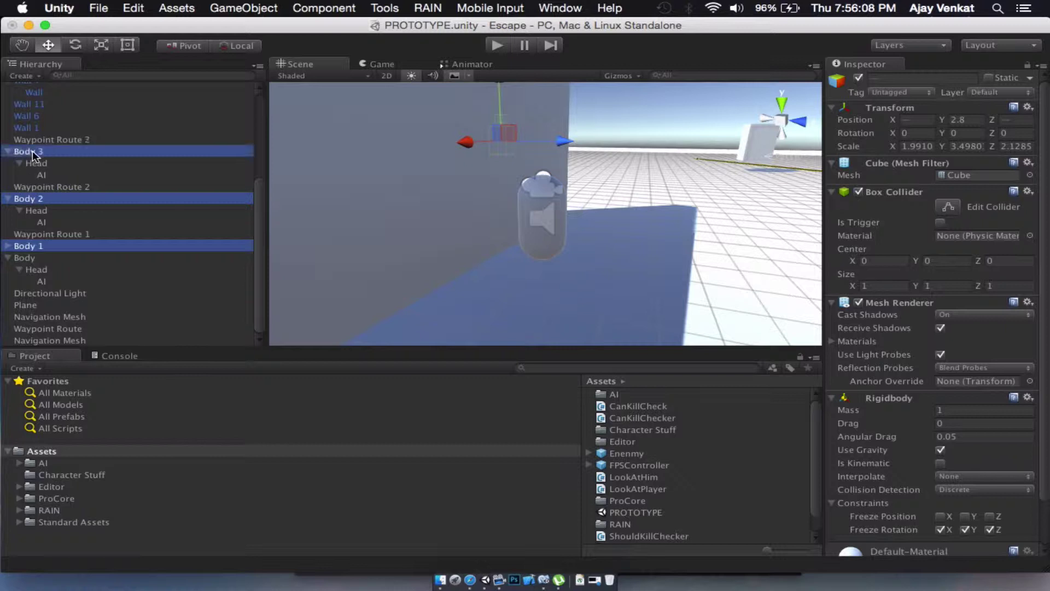
pyautogui.press('super+BackSpace')
pyautogui.scroll(3, 57, 164)
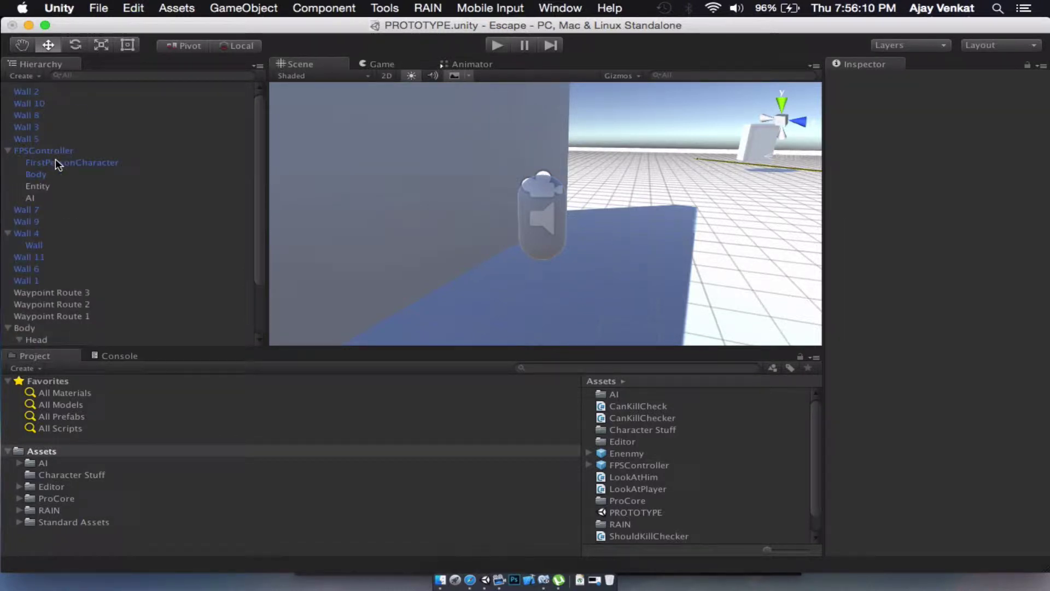
pyautogui.click(8, 151)
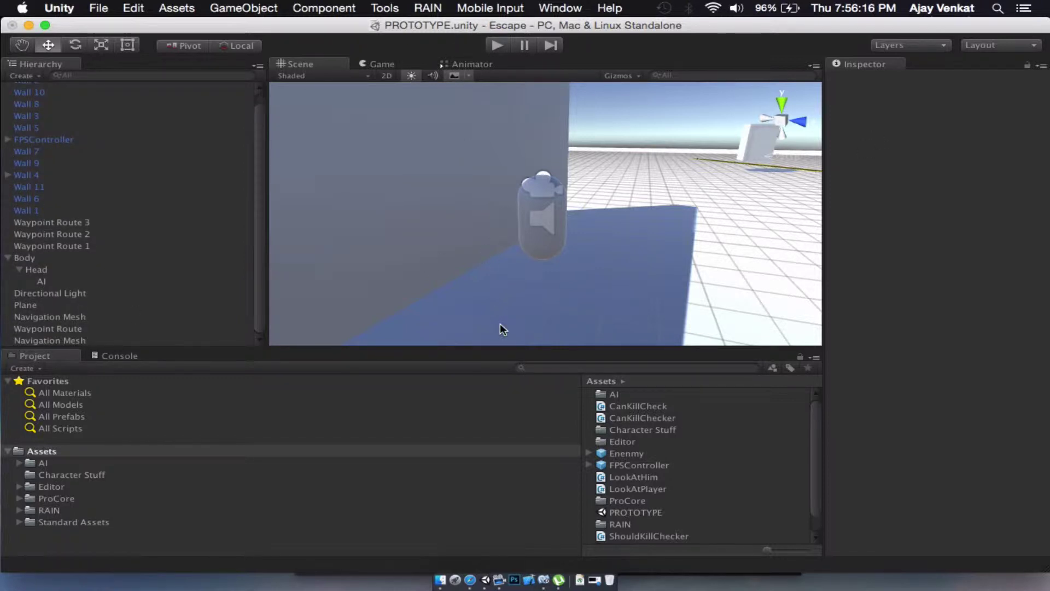
# Create a prefab in the Assets folder from the remaining enemy object, Body.
pyautogui.scroll(-10, 500, 329)
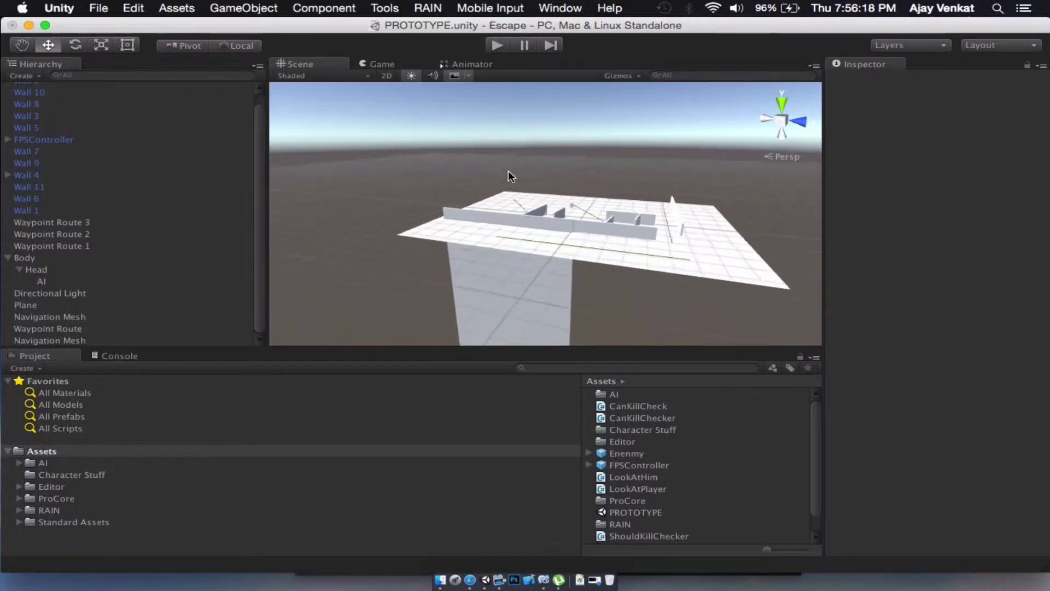
pyautogui.scroll(4, 507, 170)
pyautogui.keyDown('alt'); pyautogui.moveTo(495, 171); pyautogui.dragTo(139, 223); pyautogui.keyUp('alt')
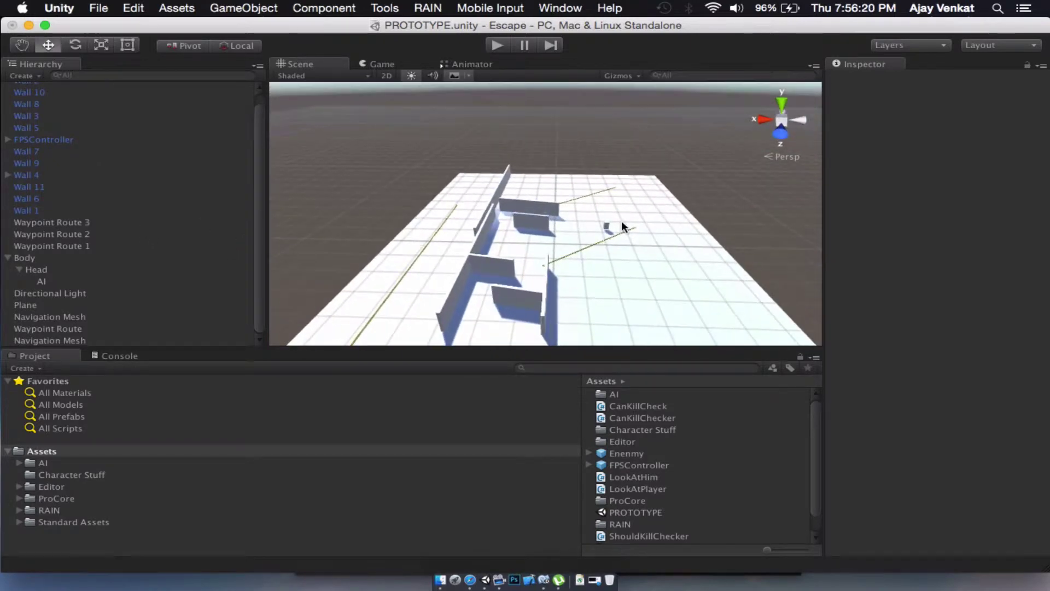
pyautogui.scroll(8, 622, 226)
pyautogui.press('q')
pyautogui.moveTo(621, 227); pyautogui.dragTo(423, 179)
pyautogui.scroll(3, 340, 134)
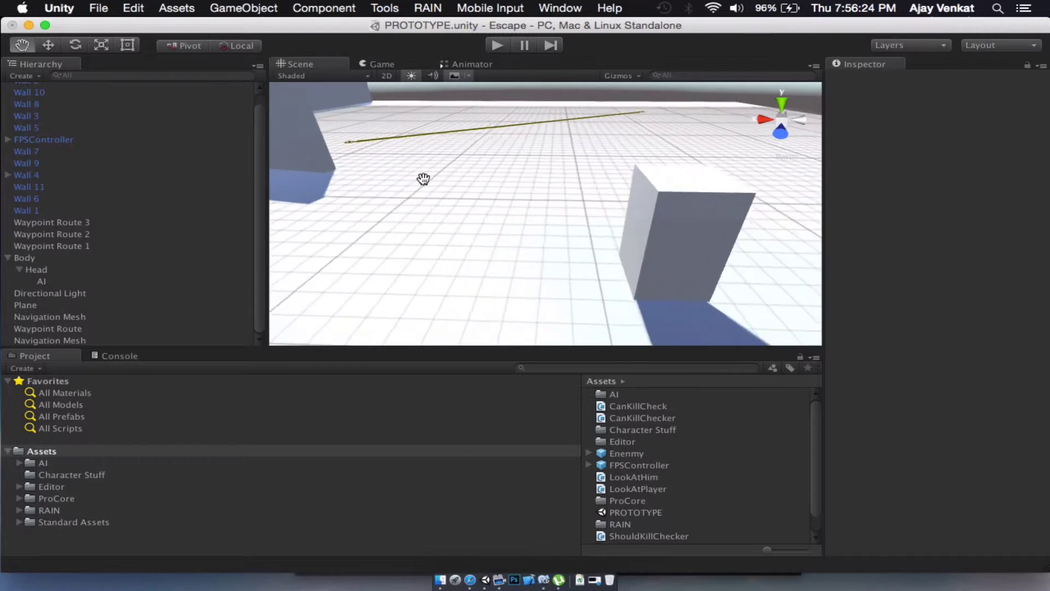
pyautogui.moveTo(423, 179); pyautogui.dragTo(383, 163, button='right')
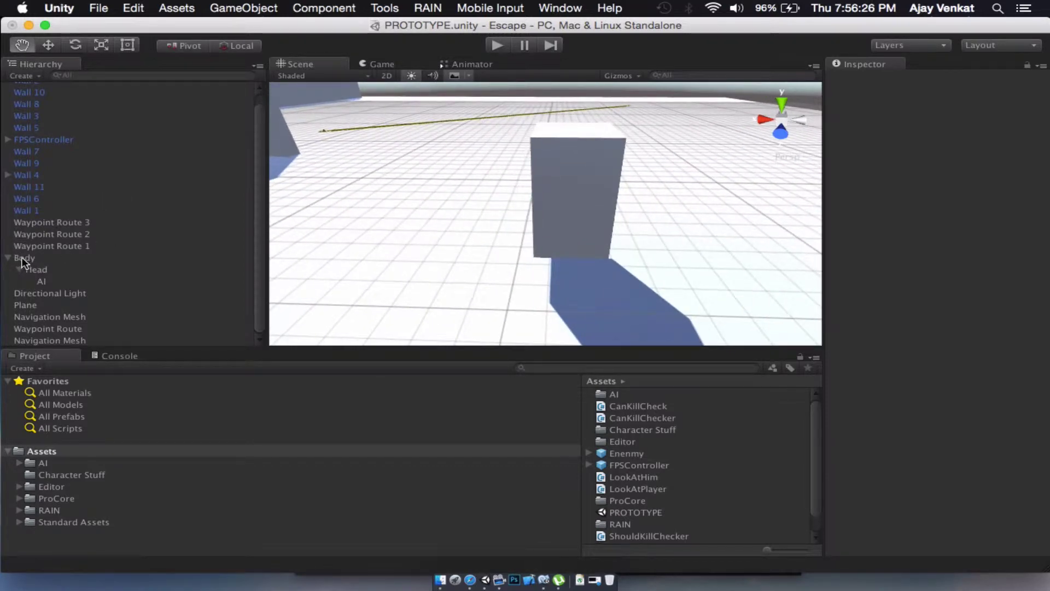
pyautogui.moveTo(22, 262); pyautogui.dragTo(725, 477)
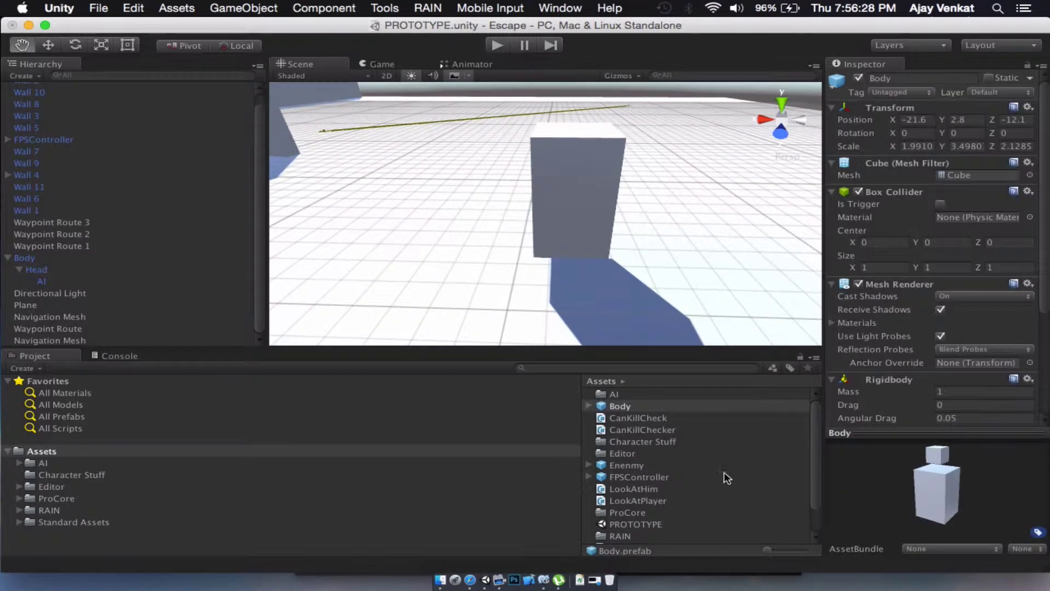
pyautogui.click(628, 407)
# Replace the Body in the scene with an instance of the Body prefab, lowered to a Y position of about 2.49.
pyautogui.click(24, 260)
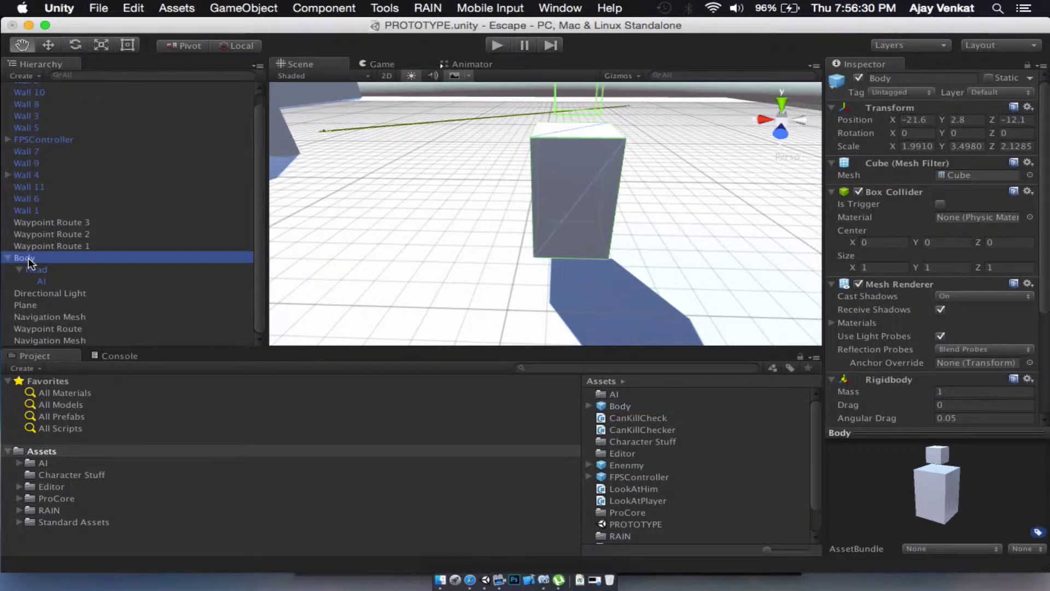
pyautogui.press('super+BackSpace')
pyautogui.moveTo(632, 406); pyautogui.dragTo(503, 266)
pyautogui.press('w')
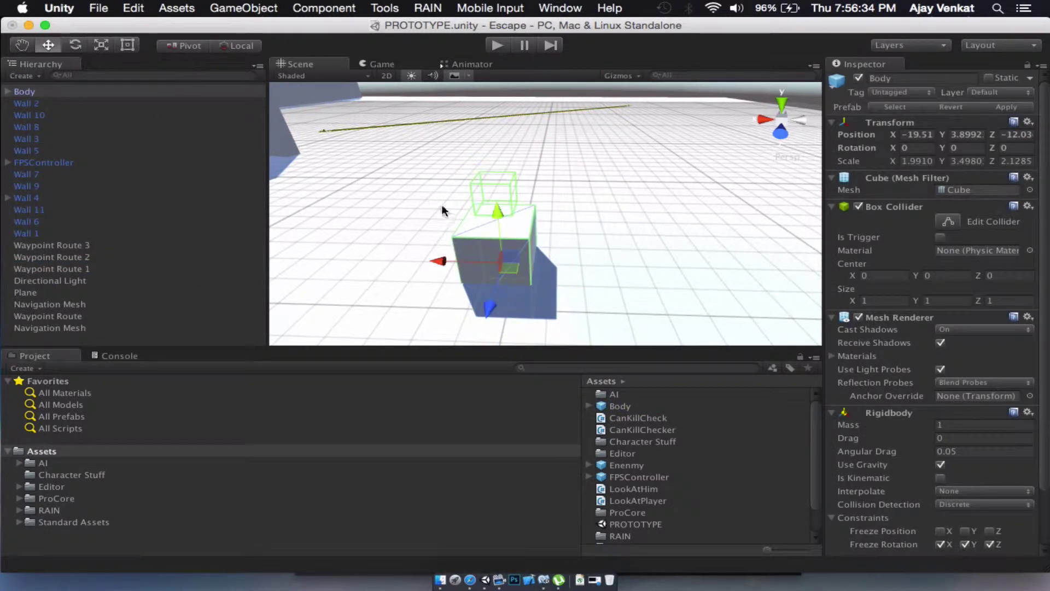
pyautogui.moveTo(496, 220)
pyautogui.mouseDown()
pyautogui.moveTo(493, 159)
pyautogui.moveTo(536, 169)
pyautogui.moveTo(443, 221)
pyautogui.moveTo(527, 204)
pyautogui.moveTo(502, 217)
pyautogui.mouseUp()
pyautogui.scroll(-3, 493, 165)
pyautogui.press('q')
pyautogui.scroll(5, 536, 169)
# Create a new RAIN Entity on the Body object.
pyautogui.click(435, 4)
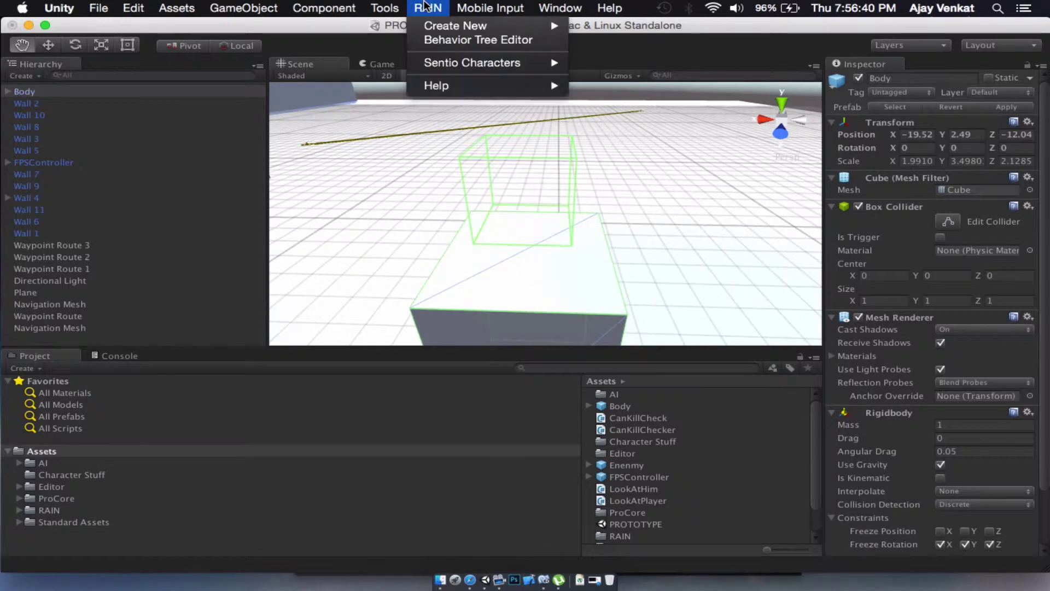
pyautogui.click(425, 3)
pyautogui.click(122, 93)
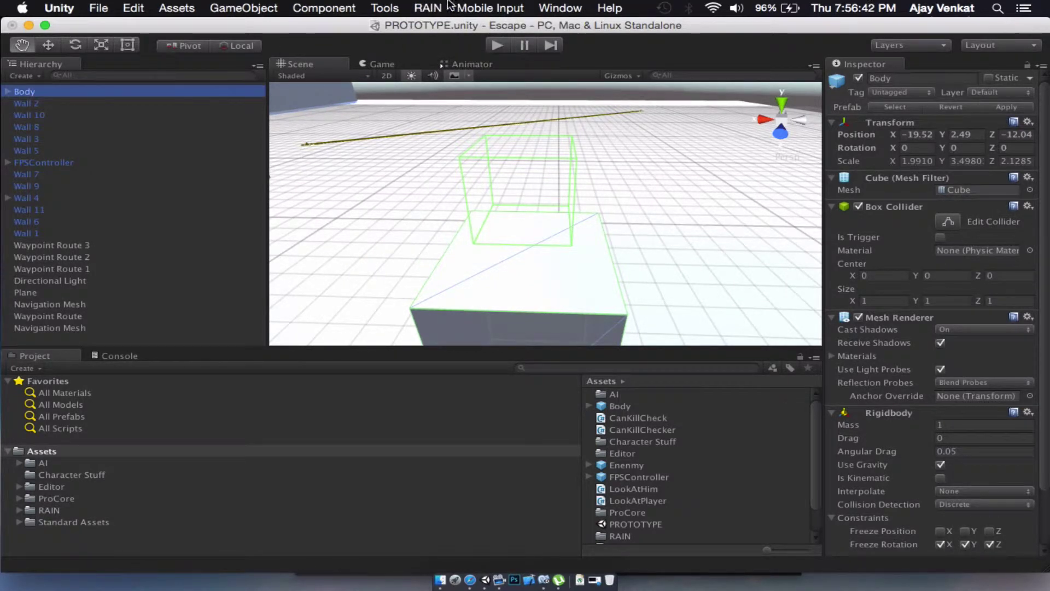
pyautogui.click(427, 8)
pyautogui.moveTo(453, 28)
pyautogui.click(600, 44)
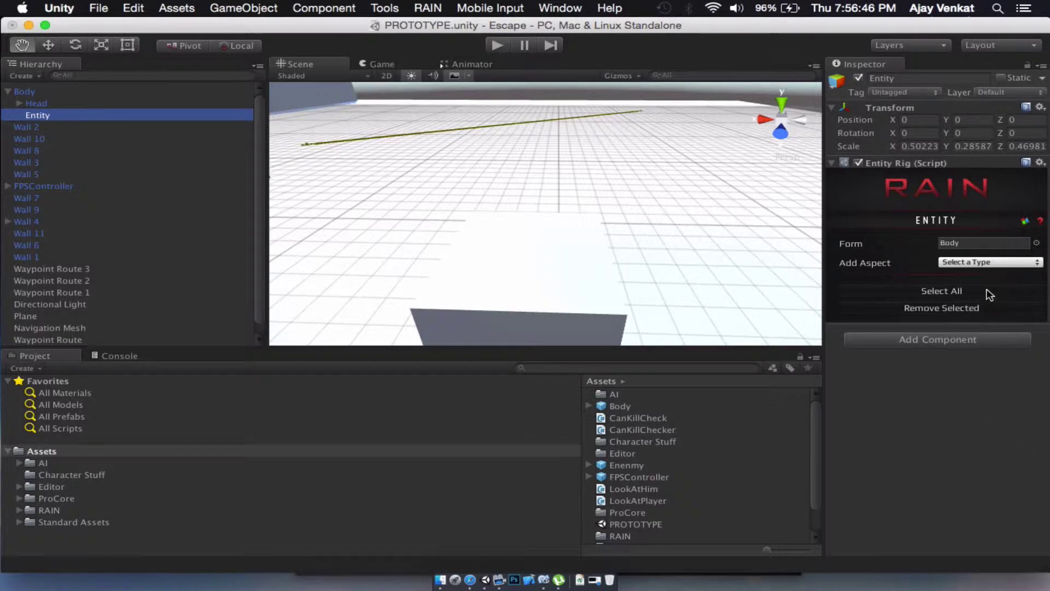
# Add a visual aspect to the Body's entity and name it Enemy.
pyautogui.click(989, 263)
pyautogui.click(985, 287)
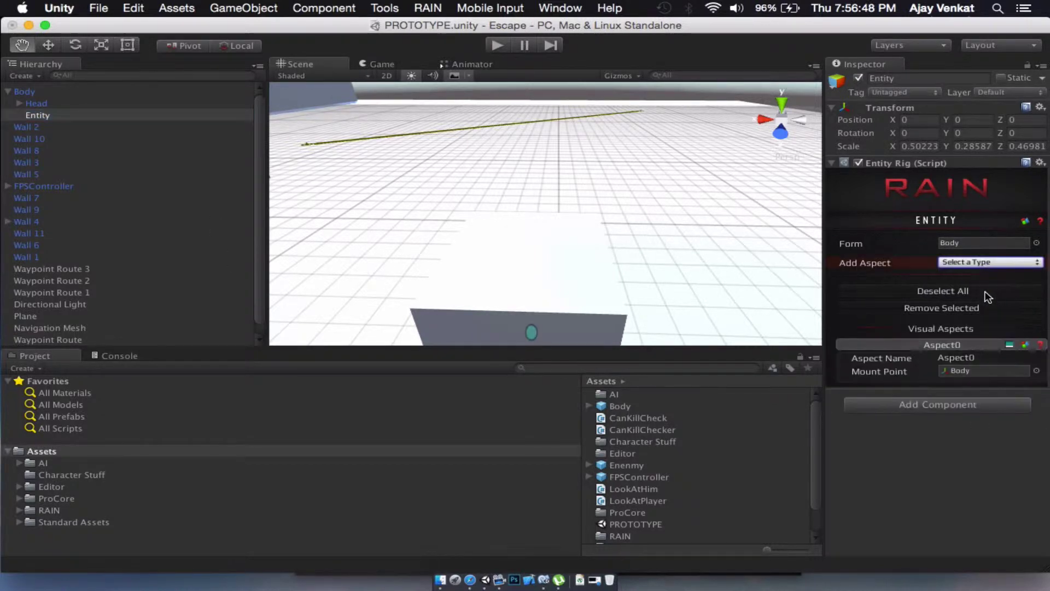
pyautogui.click(1017, 358)
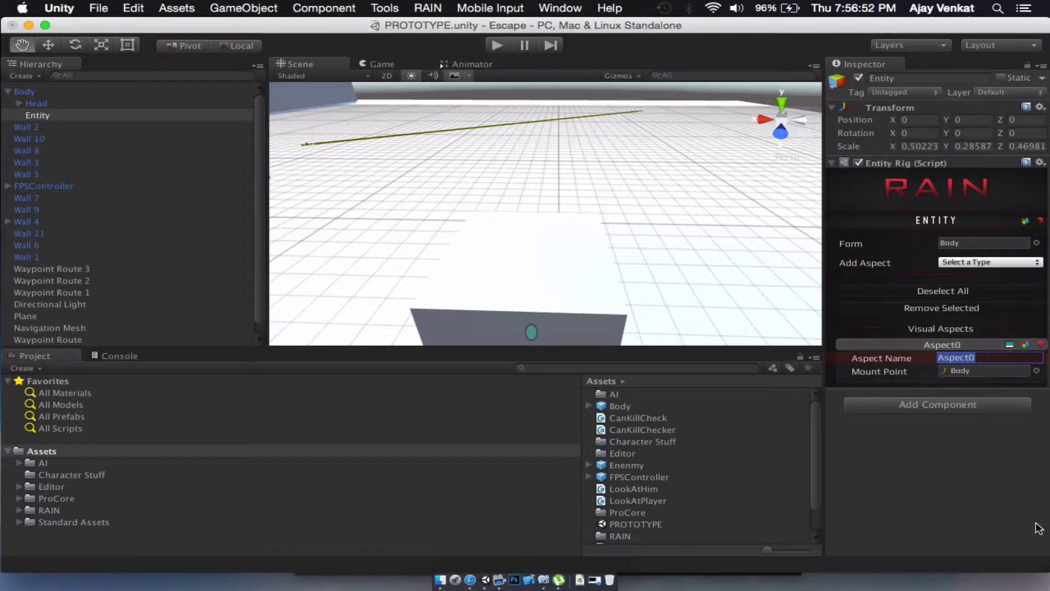
pyautogui.write('Enemy')
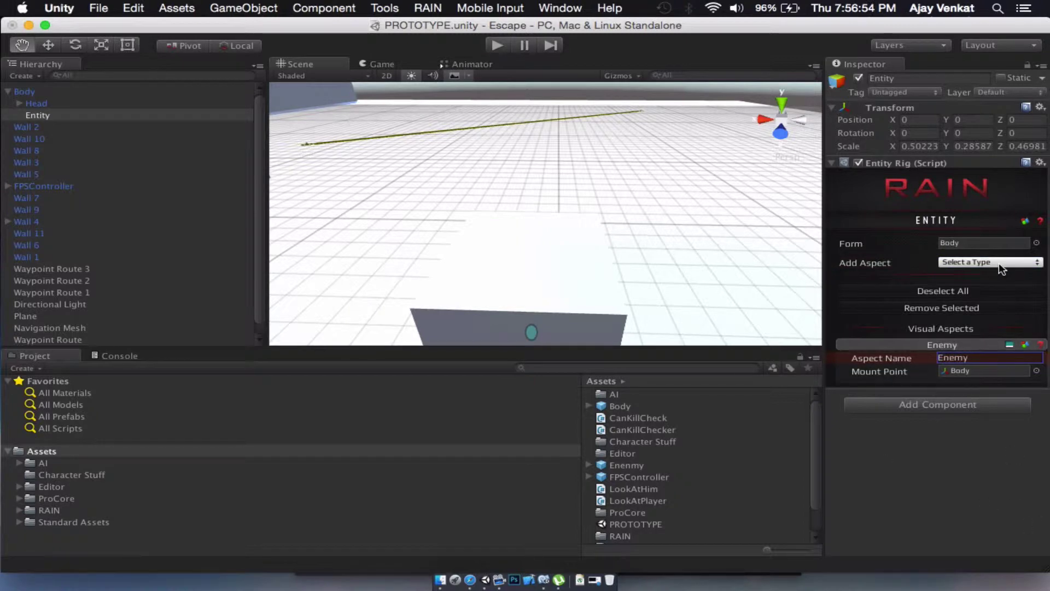
# Apply the FPSController's changes, including its new AI, to its prefab.
pyautogui.keyDown('alt'); pyautogui.moveTo(595, 250); pyautogui.dragTo(671, 230); pyautogui.keyUp('alt')
pyautogui.scroll(5, 672, 230)
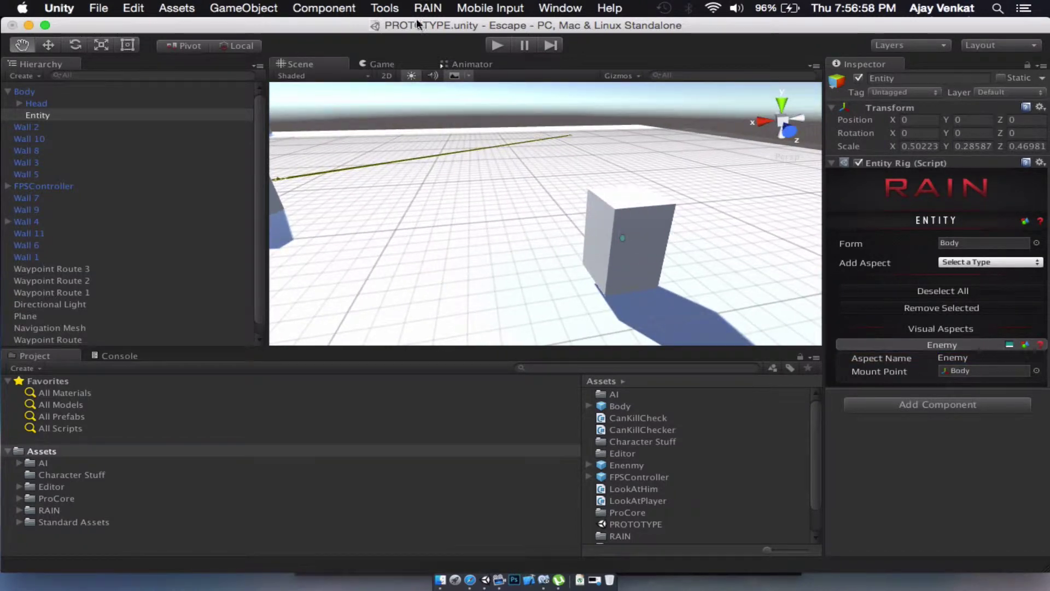
pyautogui.moveTo(385, 186); pyautogui.dragTo(525, 221)
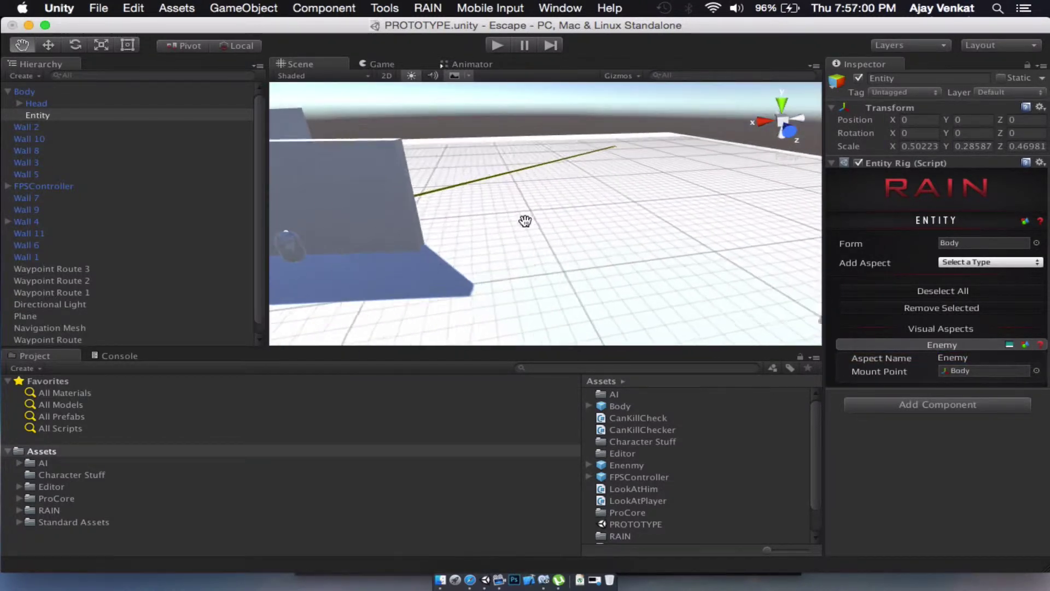
pyautogui.scroll(3, 525, 221)
pyautogui.moveTo(379, 200); pyautogui.dragTo(513, 196)
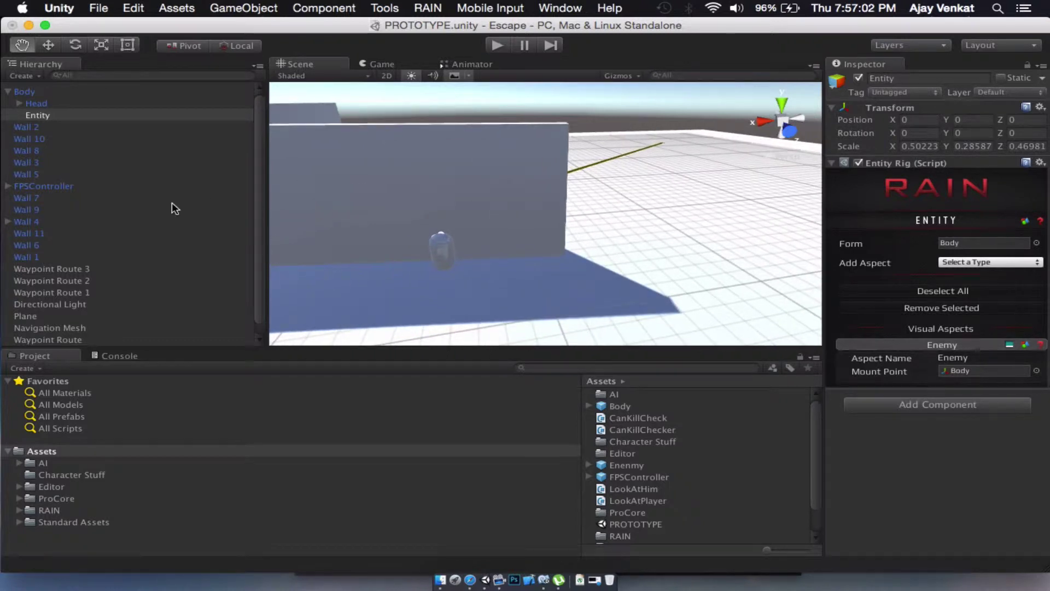
pyautogui.click(7, 186)
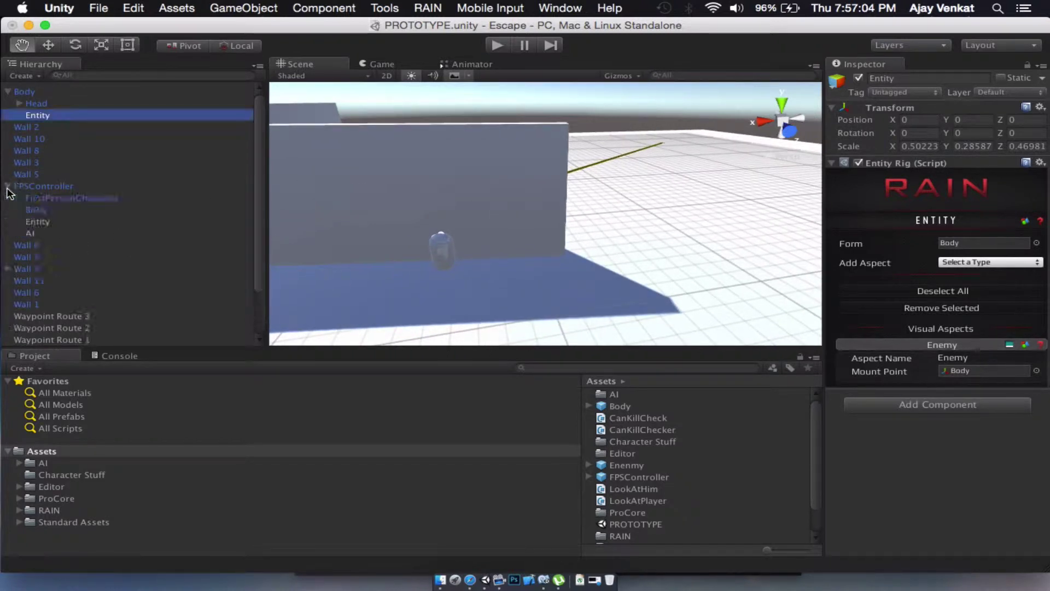
pyautogui.click(42, 234)
pyautogui.click(50, 187)
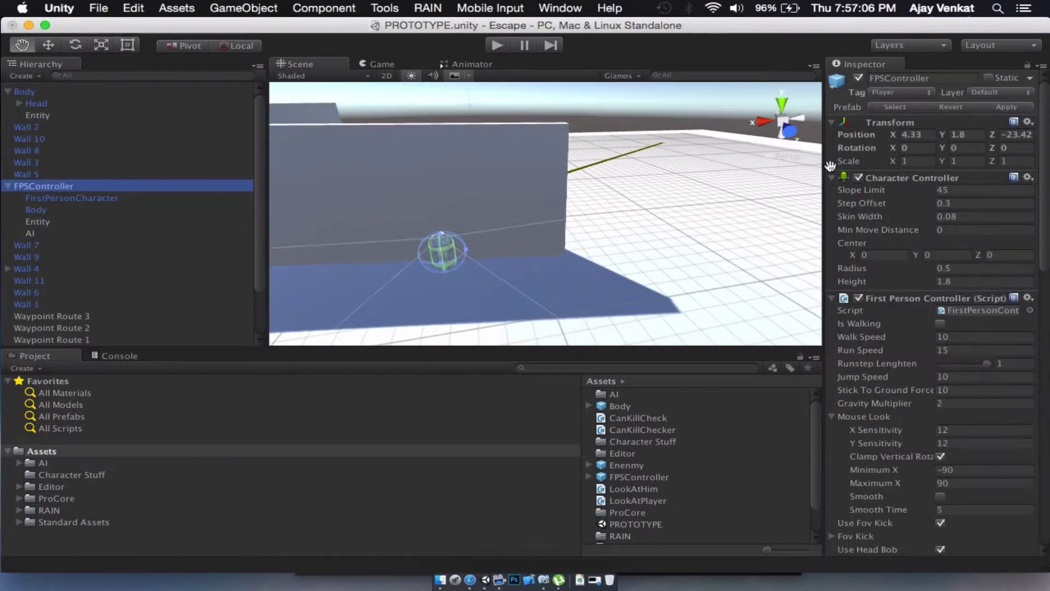
pyautogui.click(1007, 107)
# Add a bool variable named CanKillEnemy to the memory of the FPSController's AI.
pyautogui.click(89, 233)
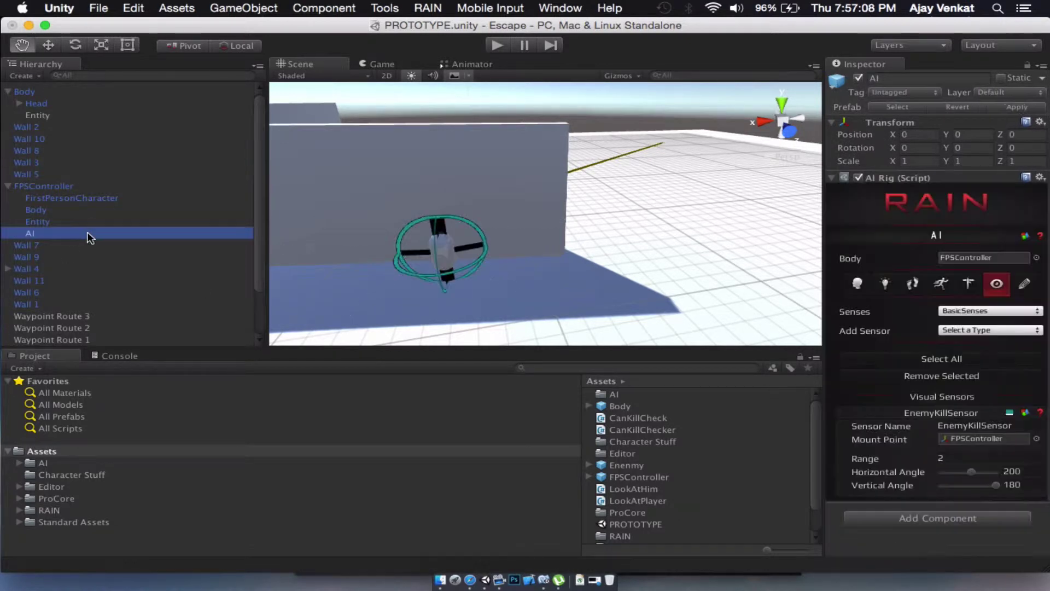
pyautogui.click(1036, 419)
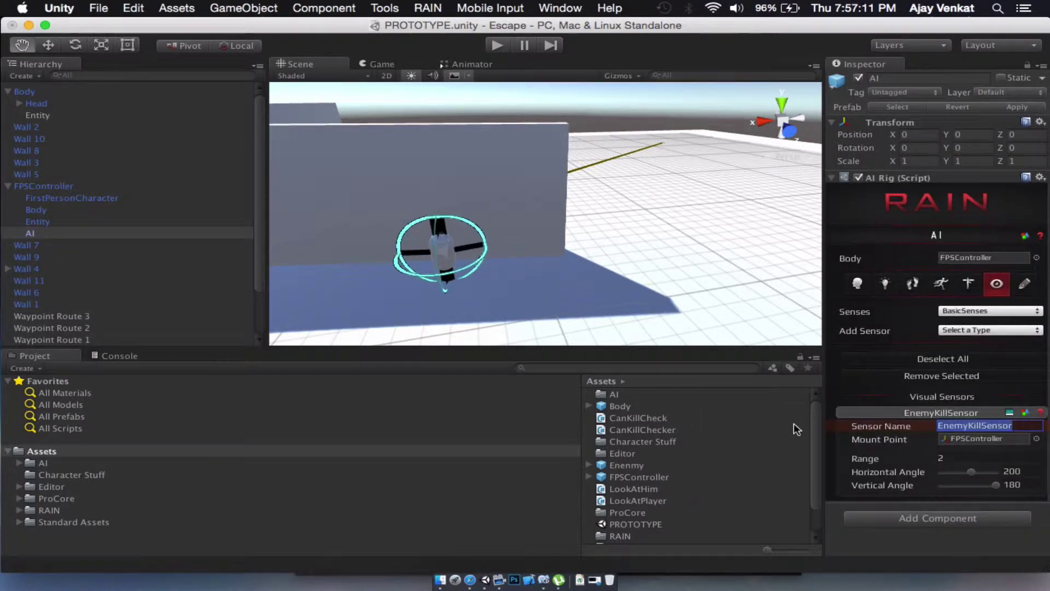
pyautogui.click(885, 283)
pyautogui.click(999, 330)
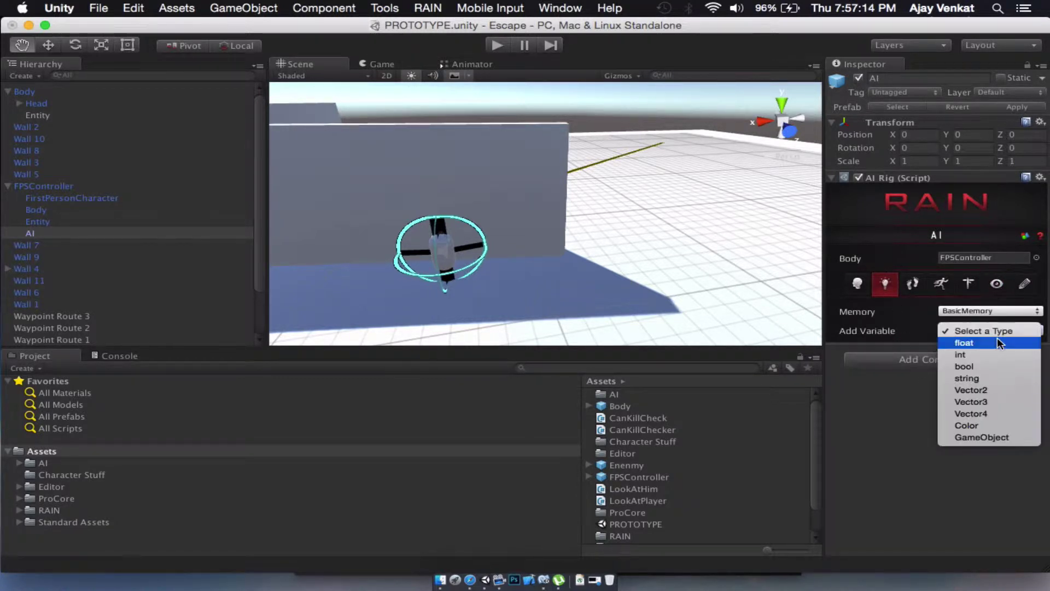
pyautogui.click(996, 368)
pyautogui.moveTo(995, 368); pyautogui.dragTo(524, 365)
pyautogui.write('C')
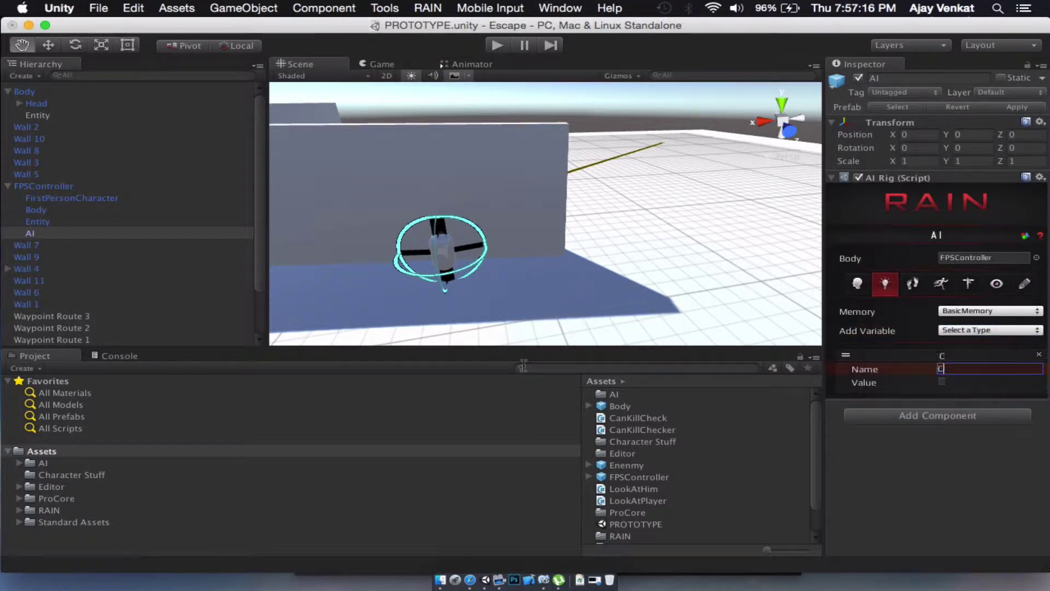
pyautogui.write('anKillEnemy')
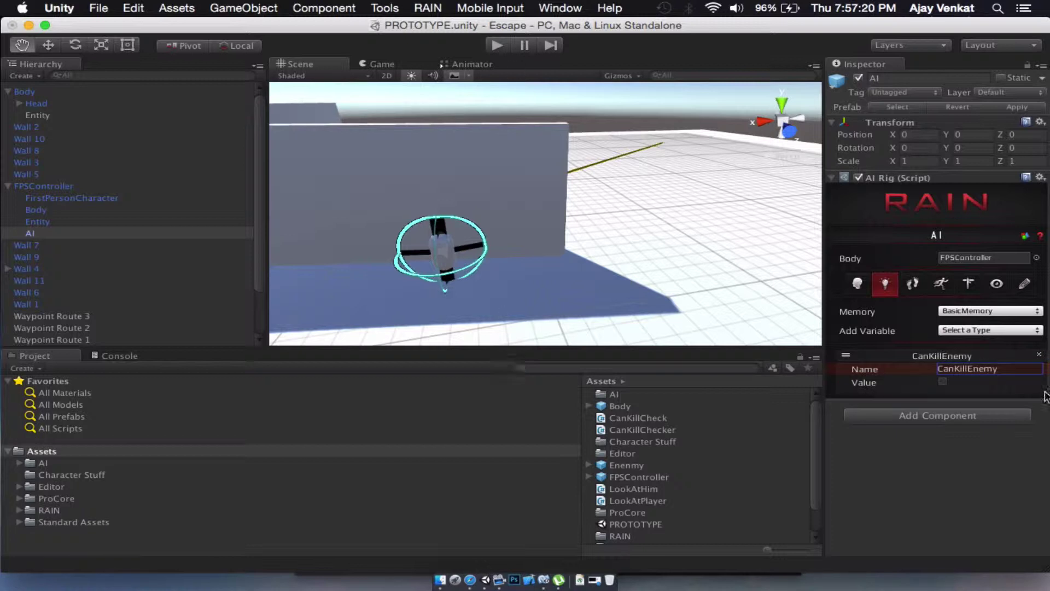
# Create a new behavior tree named PlayerAI in the Behavior Tree Editor.
pyautogui.click(428, 8)
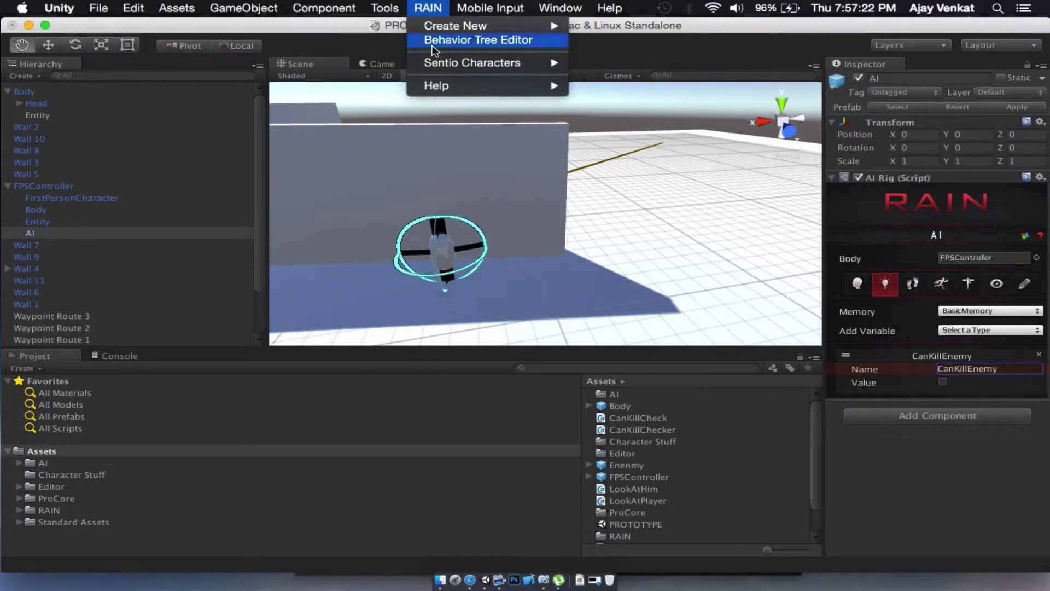
pyautogui.click(432, 41)
pyautogui.click(724, 113)
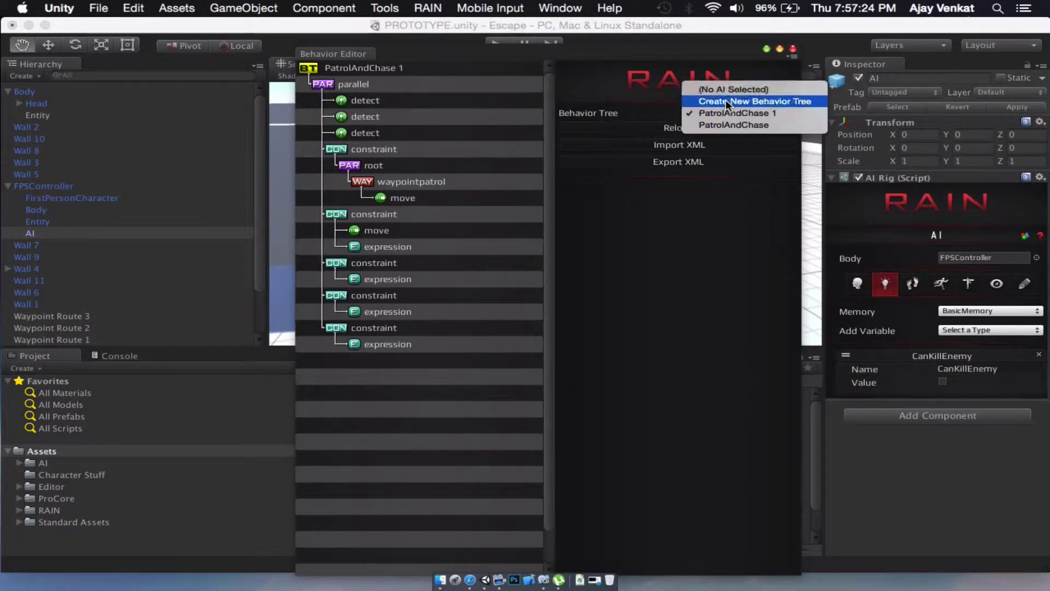
pyautogui.click(725, 100)
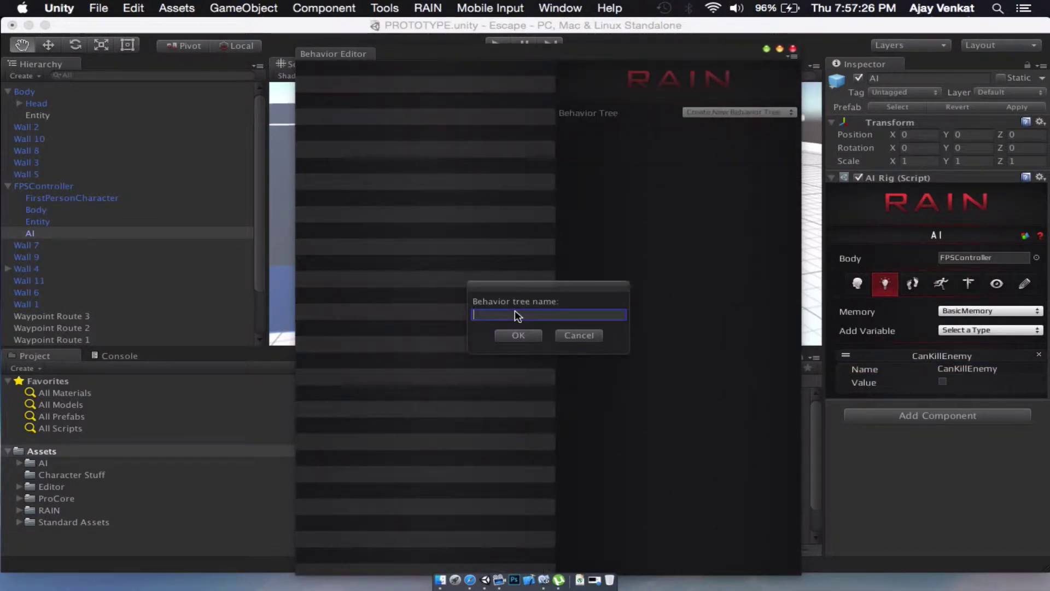
pyautogui.write('Plaue')
pyautogui.press('BackSpace')
pyautogui.press('BackSpace')
pyautogui.write('yerAI')
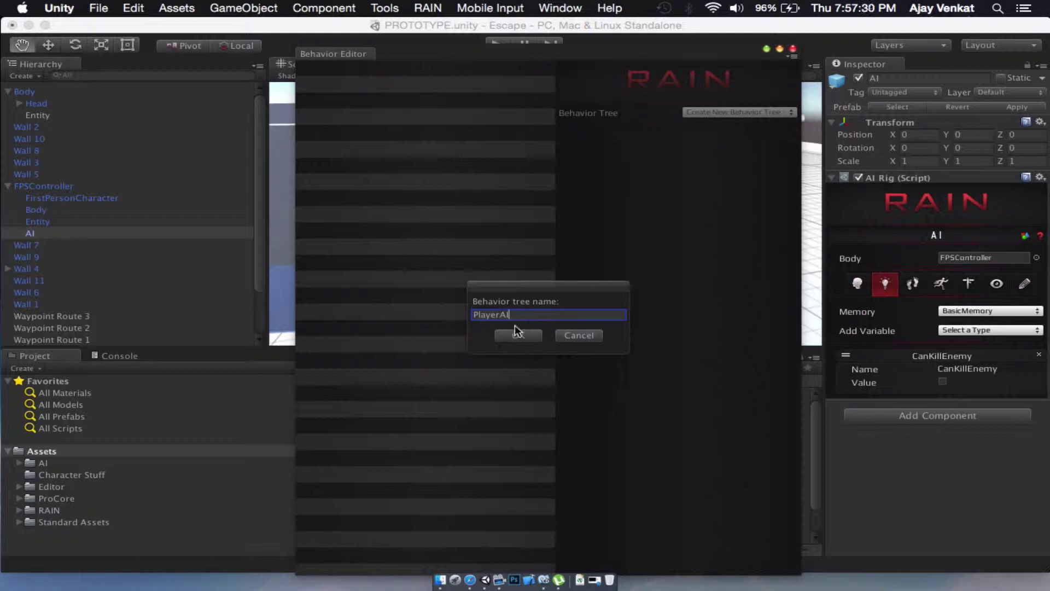
pyautogui.click(516, 332)
# Switch the PlayerAI tree's root node from Sequencer to Parallel.
pyautogui.click(350, 83)
pyautogui.rightClick(351, 83)
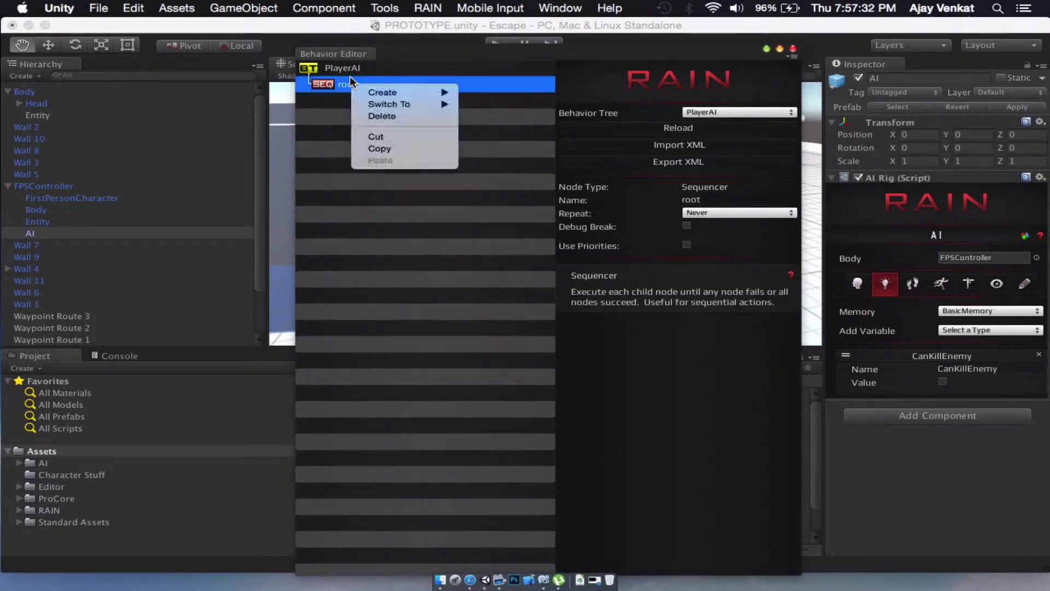
pyautogui.moveTo(440, 103)
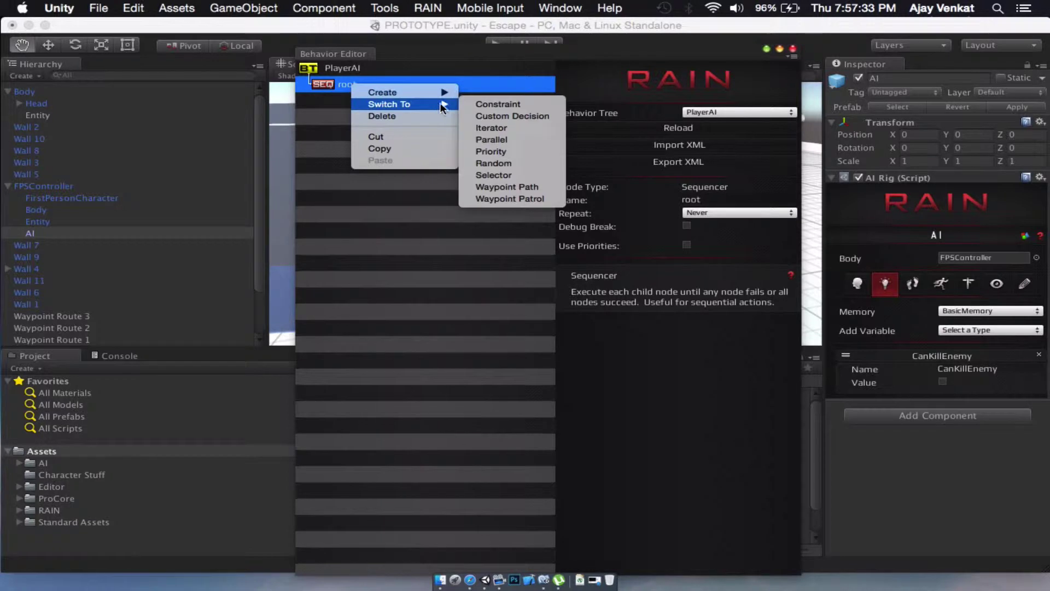
pyautogui.click(508, 136)
pyautogui.moveTo(400, 58); pyautogui.dragTo(554, 60)
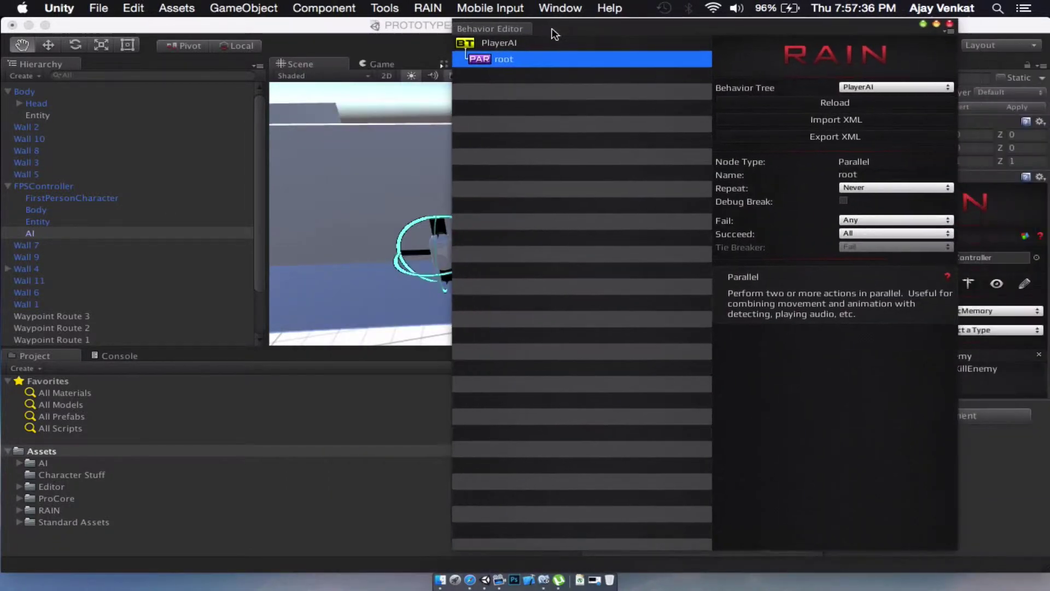
# Add a Detect action under the root node and set its sensor to "EnemyKillSensor", including the quotation marks.
pyautogui.rightClick(543, 93)
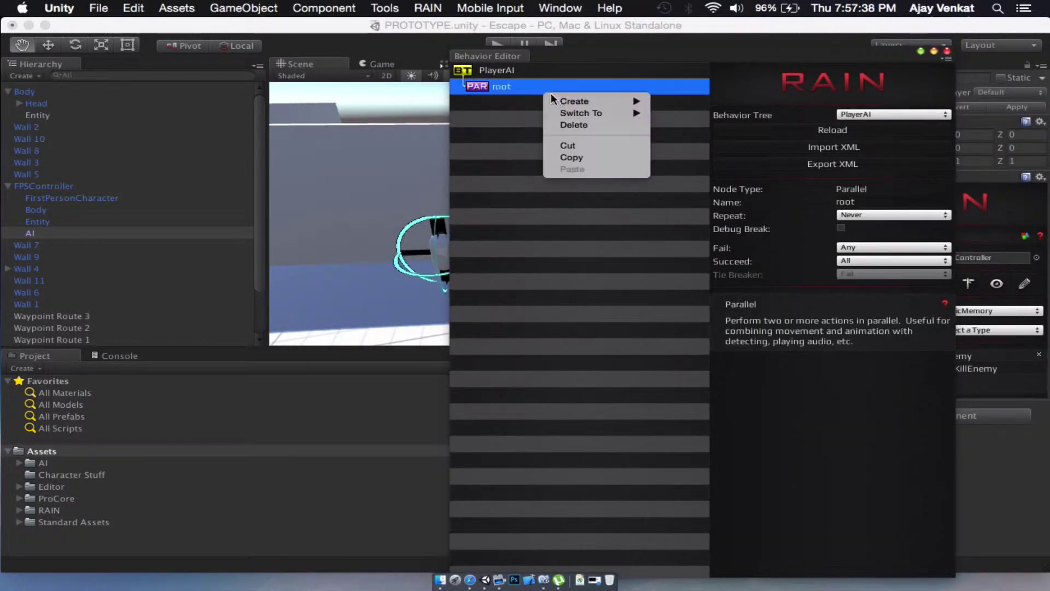
pyautogui.moveTo(580, 101)
pyautogui.moveTo(681, 103)
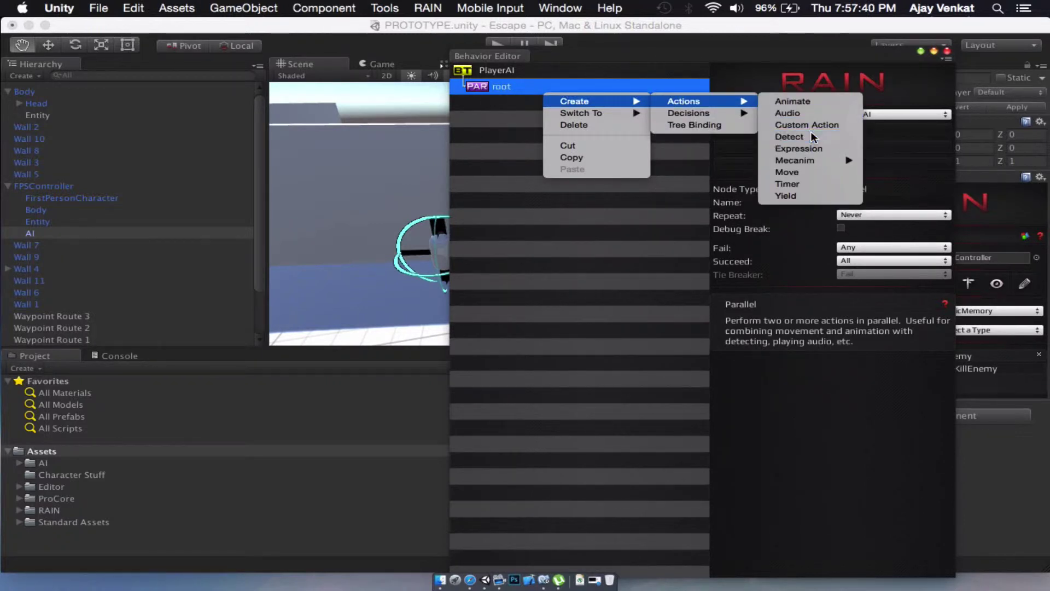
pyautogui.click(796, 136)
pyautogui.rightClick(883, 249)
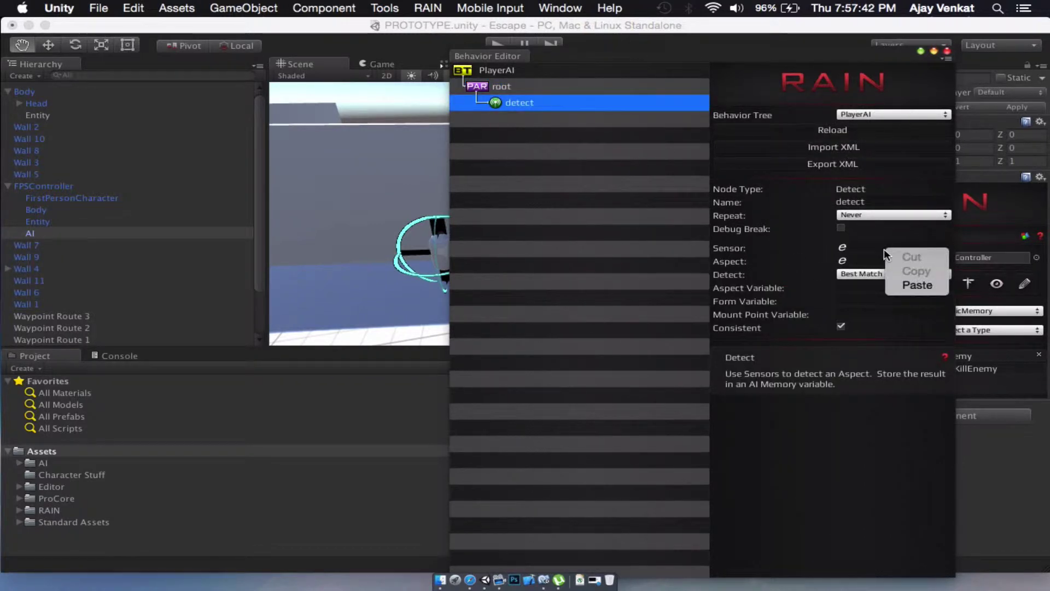
pyautogui.click(883, 248)
pyautogui.write('"')
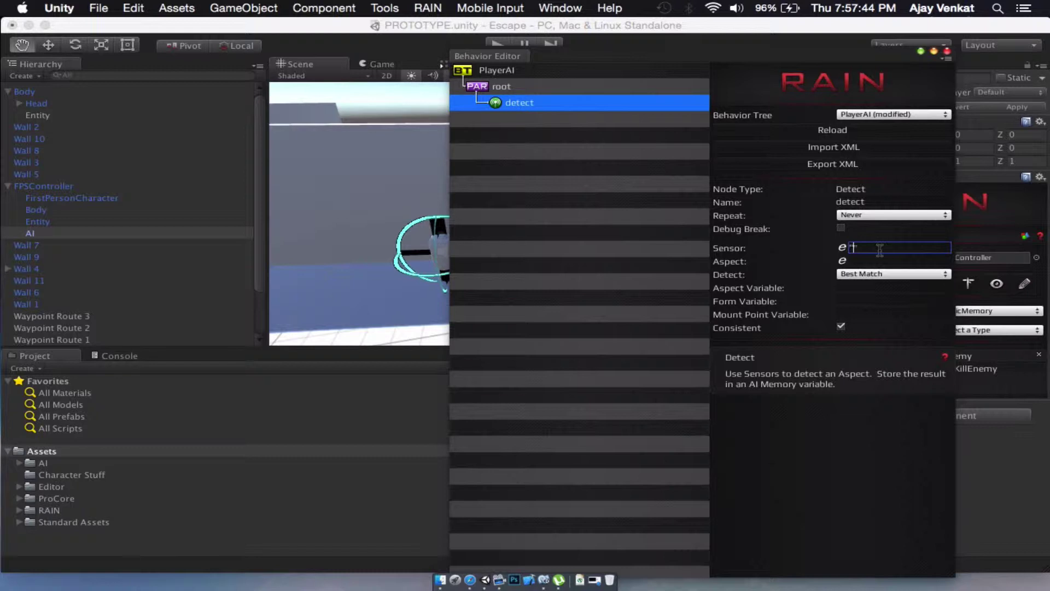
pyautogui.write('EnemyKillSensor')
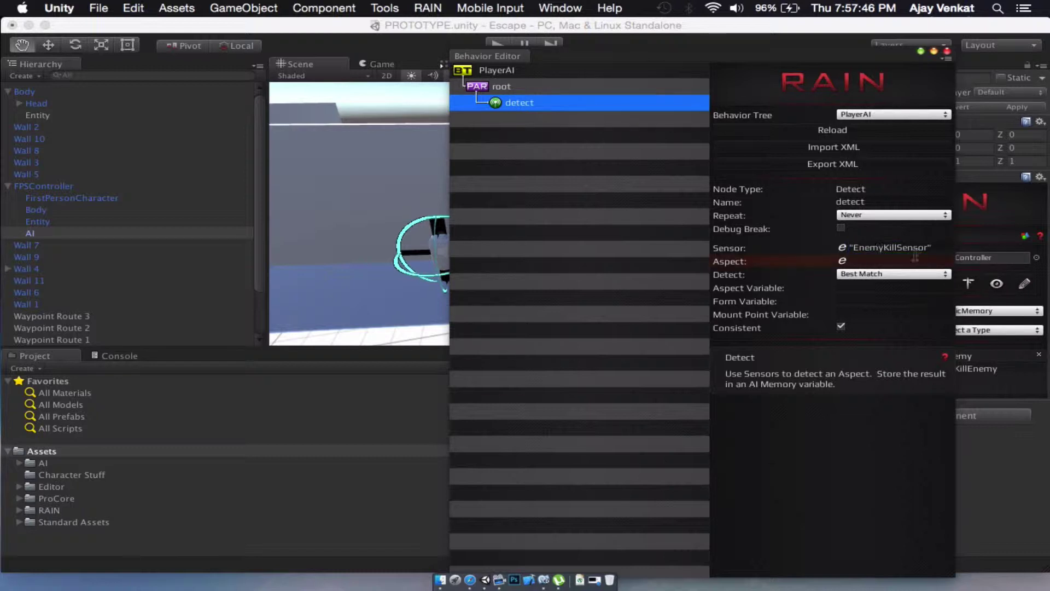
# Set the detect node's aspect to "Enemy" and its aspect, form and mount point variables to enemy.
pyautogui.click(911, 261)
pyautogui.write('""')
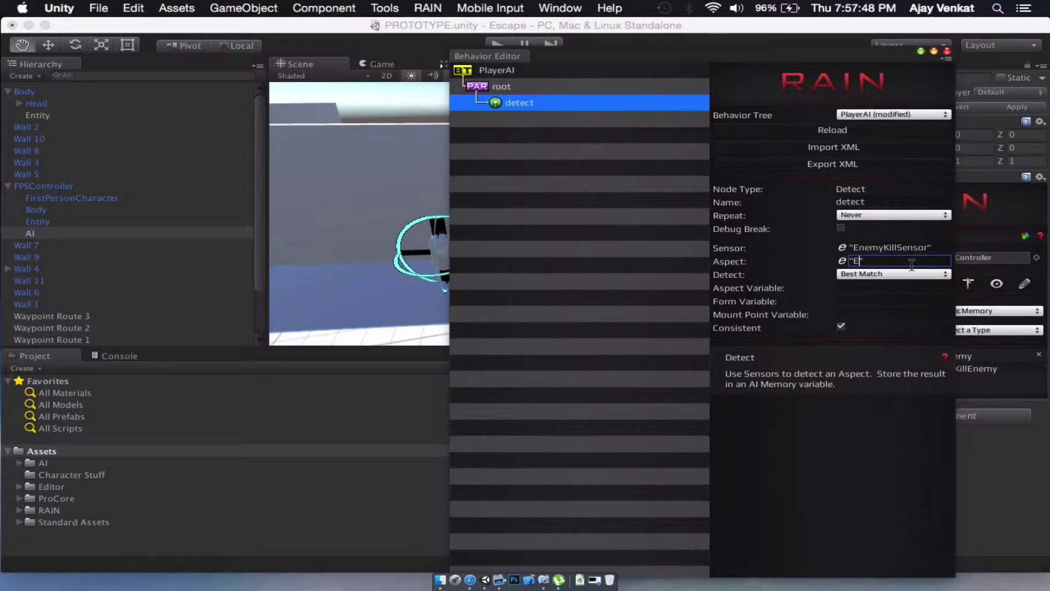
pyautogui.click(890, 288)
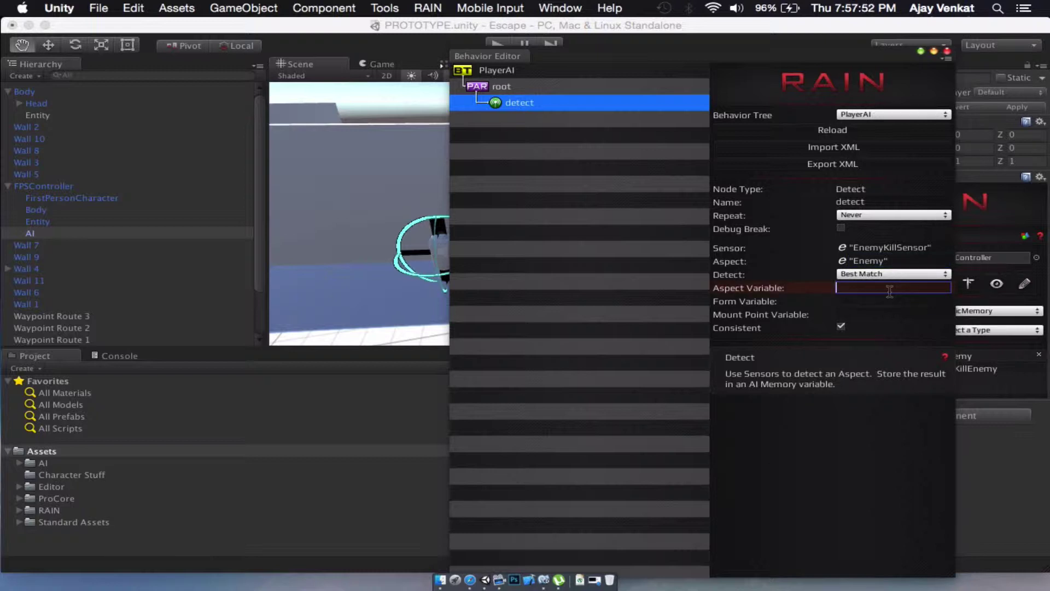
pyautogui.write('enemy')
pyautogui.press('Tab')
pyautogui.write('e')
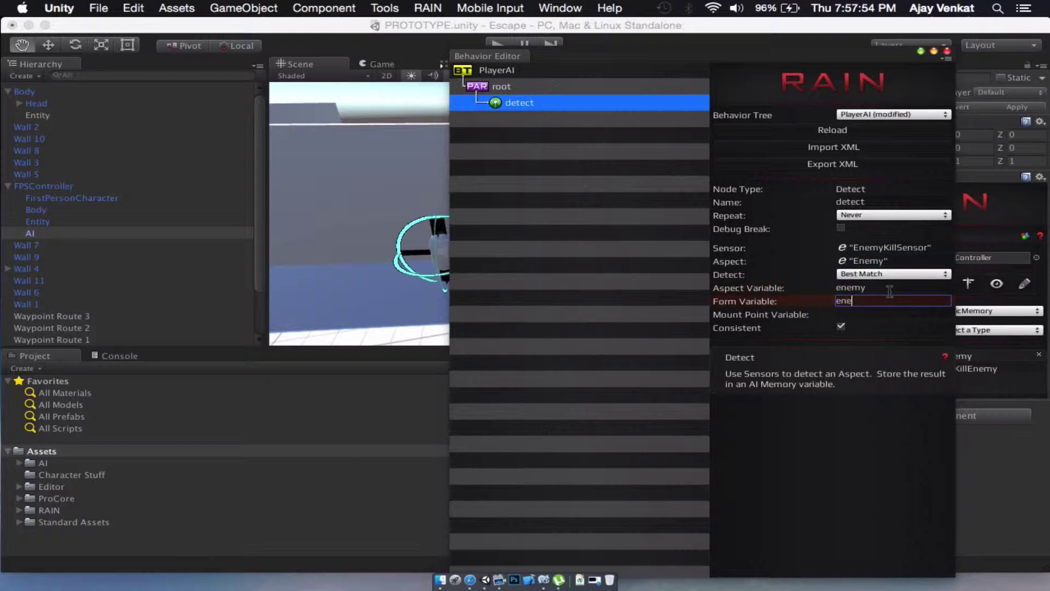
pyautogui.press('Tab')
pyautogui.write('ENE')
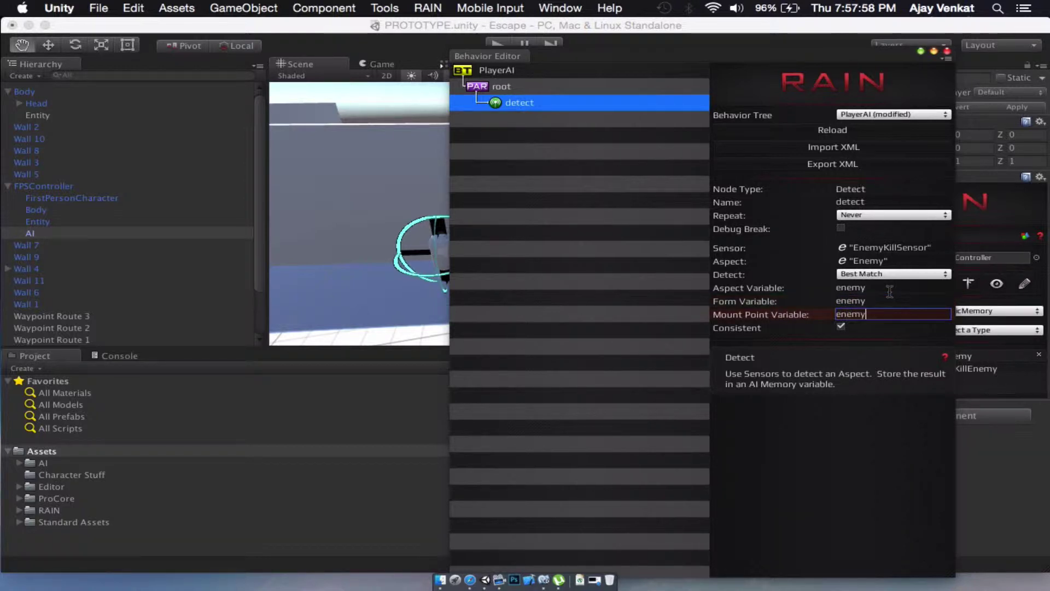
pyautogui.press('Return')
# Add two Constraint decisions below the detect node, both placed directly under the root.
pyautogui.rightClick(501, 103)
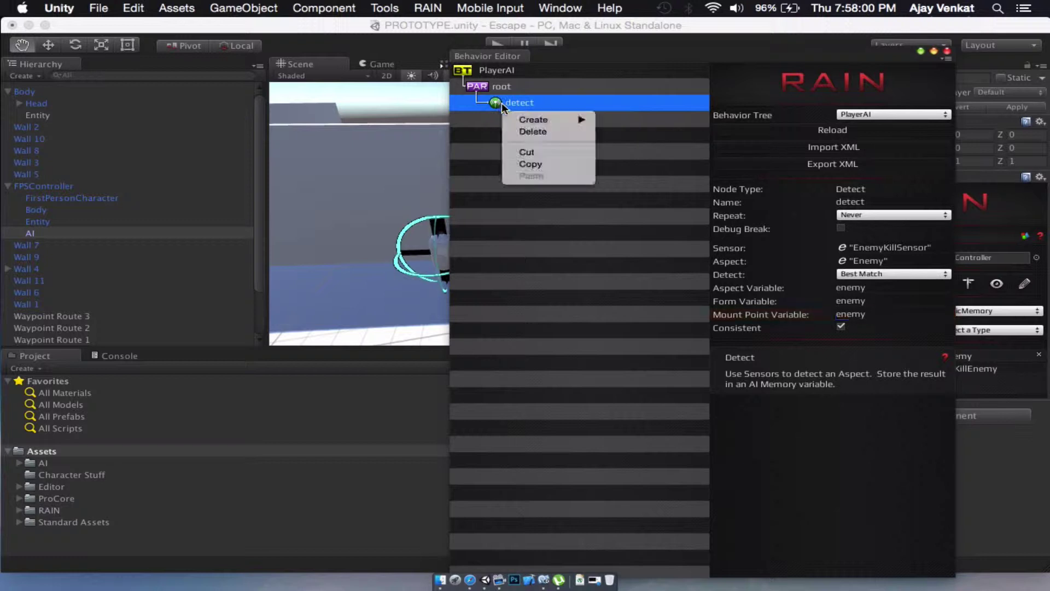
pyautogui.moveTo(529, 119)
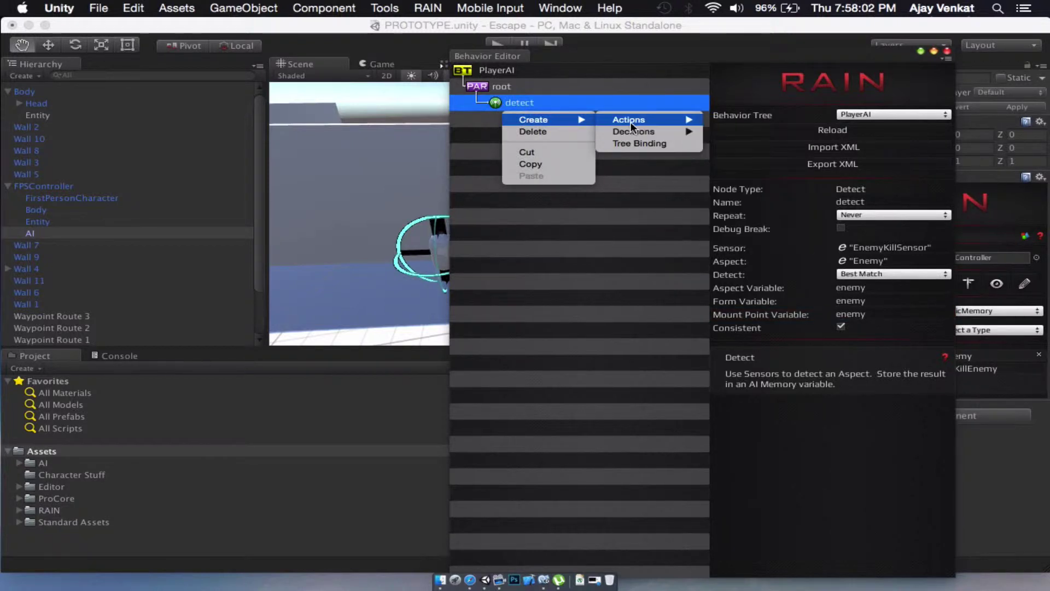
pyautogui.moveTo(631, 132)
pyautogui.click(743, 132)
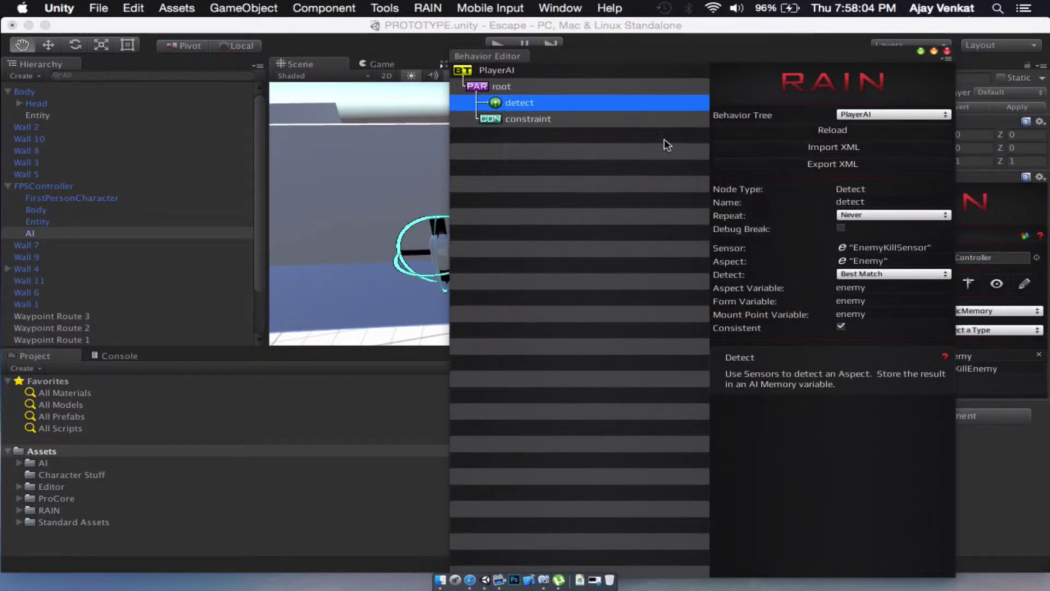
pyautogui.rightClick(563, 118)
pyautogui.moveTo(602, 134)
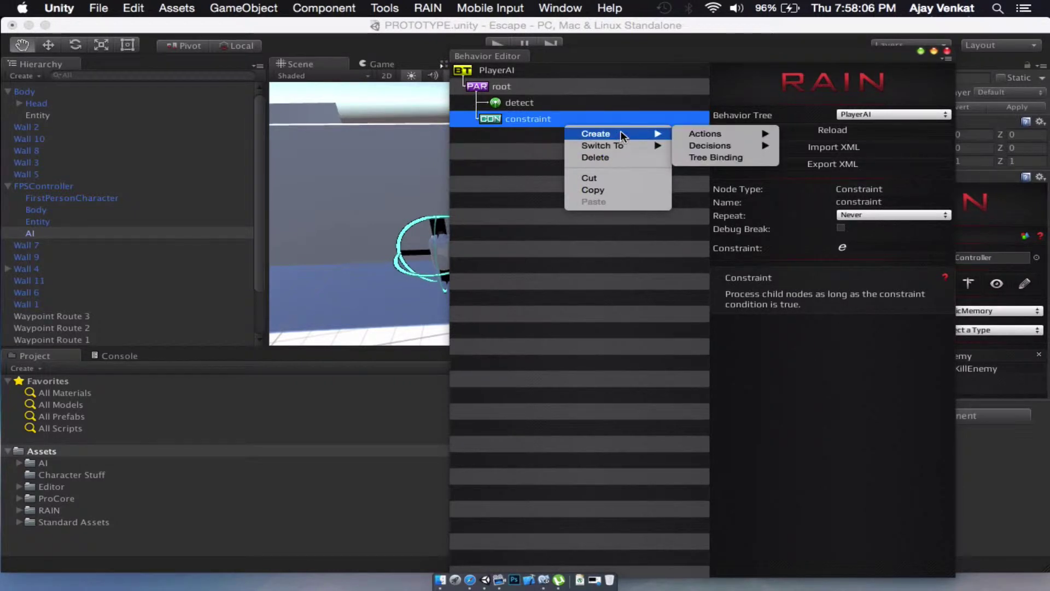
pyautogui.moveTo(715, 136)
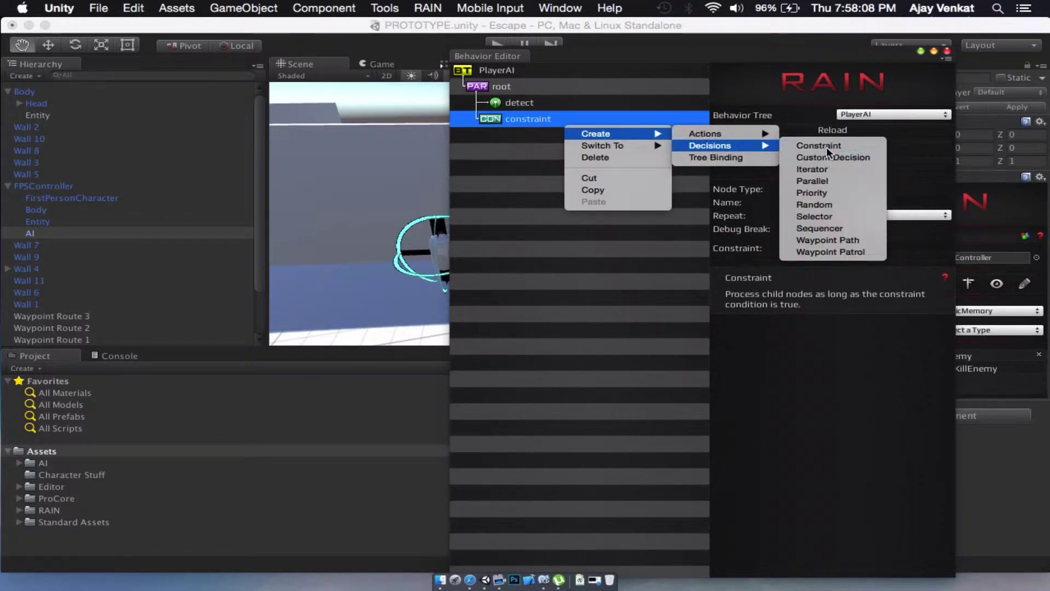
pyautogui.click(809, 145)
pyautogui.moveTo(569, 135); pyautogui.dragTo(518, 94)
# Add an Expression action under each of the two constraint nodes.
pyautogui.rightClick(516, 119)
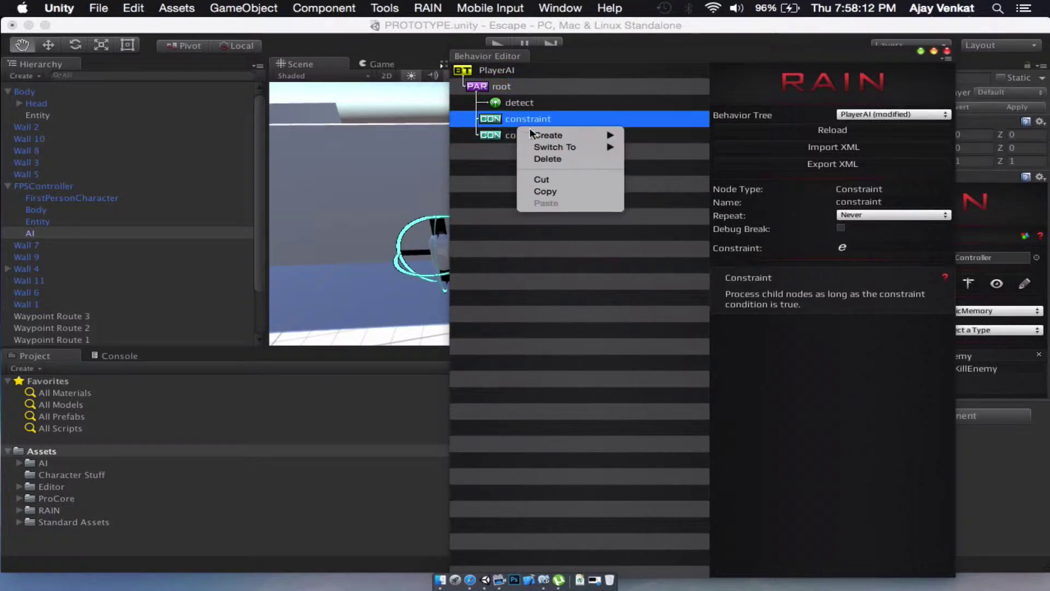
pyautogui.moveTo(542, 135)
pyautogui.moveTo(642, 135)
pyautogui.click(769, 181)
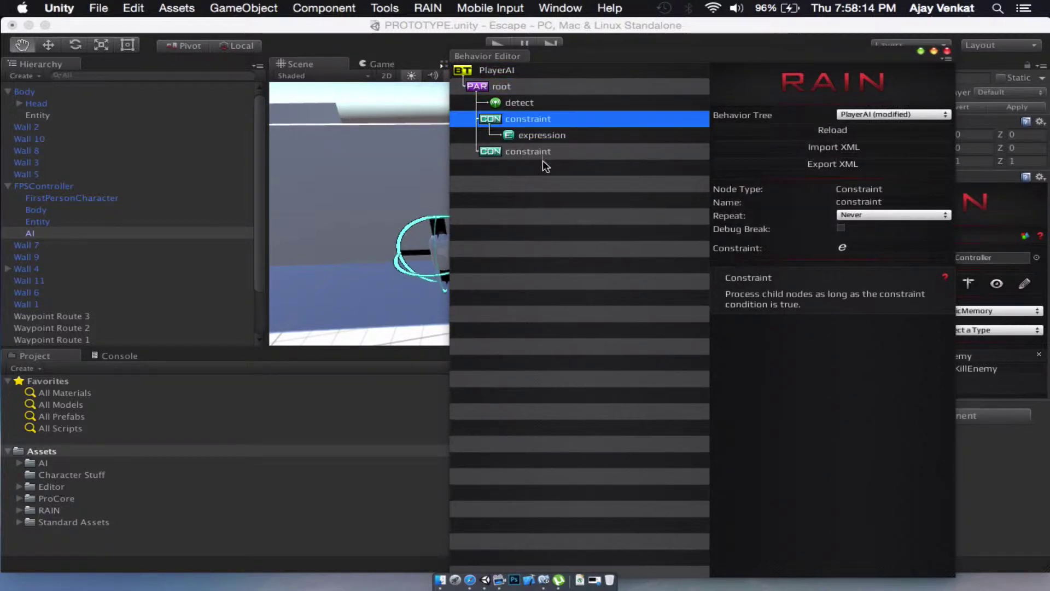
pyautogui.click(543, 151)
pyautogui.rightClick(542, 151)
pyautogui.moveTo(579, 163)
pyautogui.moveTo(683, 163)
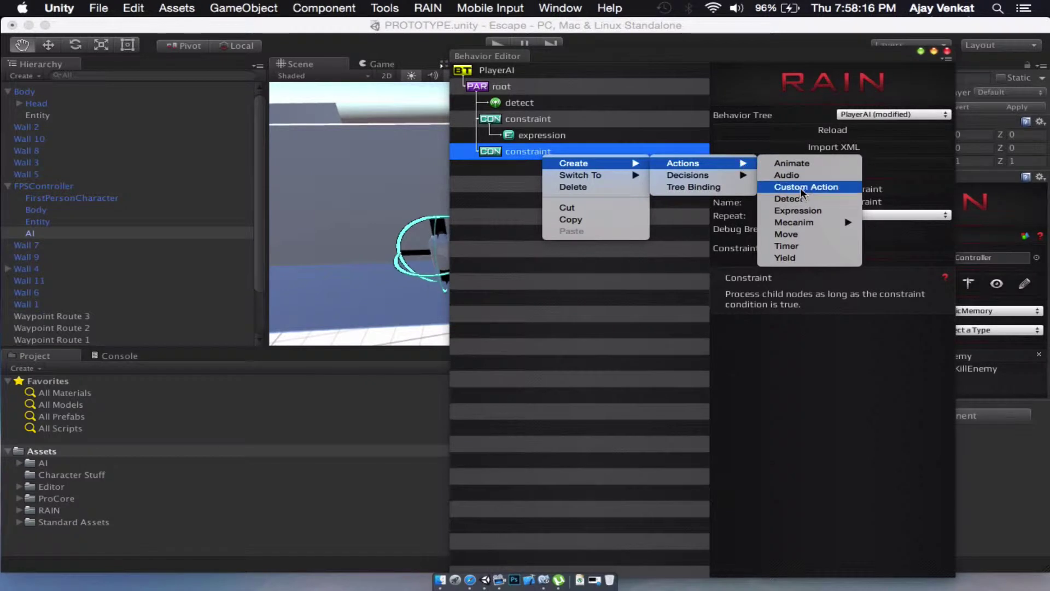
pyautogui.click(797, 210)
# Set the first constraint's condition to enemy != nil.
pyautogui.click(543, 136)
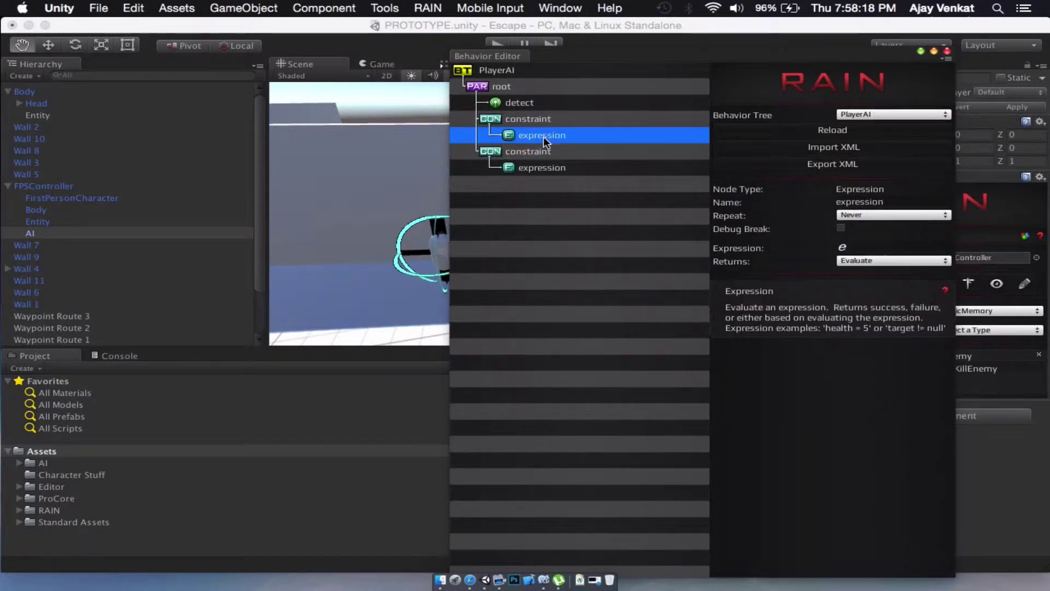
pyautogui.click(546, 114)
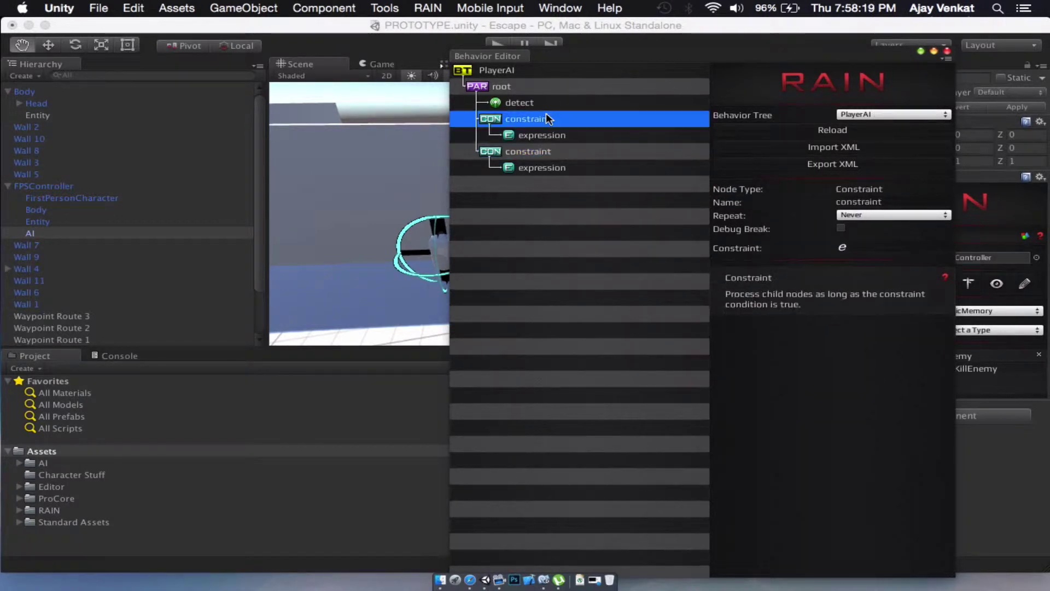
pyautogui.click(893, 250)
pyautogui.moveTo(706, 56); pyautogui.dragTo(693, 40)
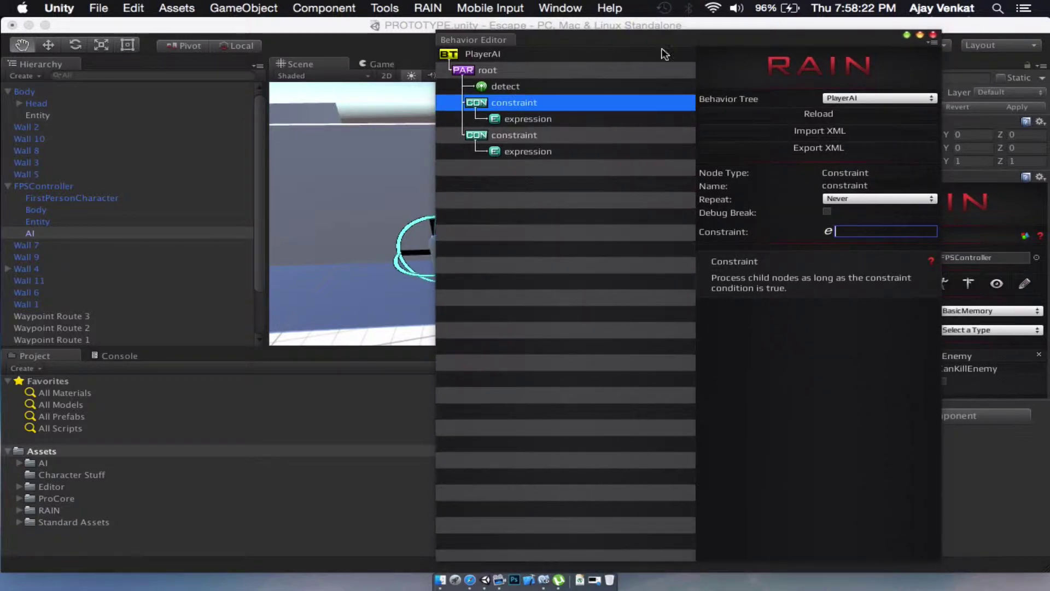
pyautogui.write('if')
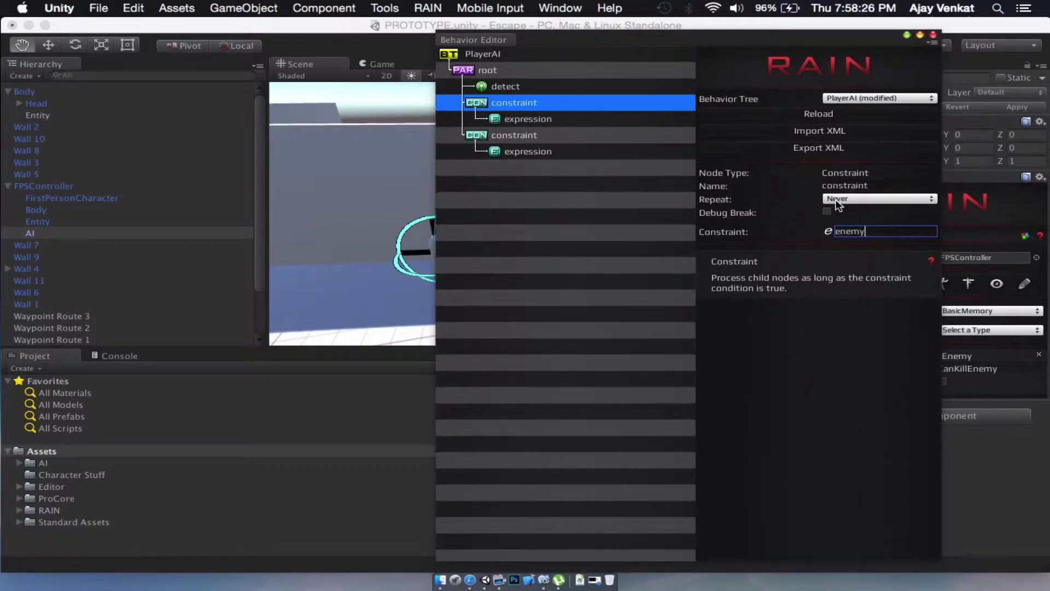
pyautogui.press('BackSpace')
pyautogui.write('y != nil')
# Set the expression under the first constraint to CanKillEnemy = true.
pyautogui.click(599, 121)
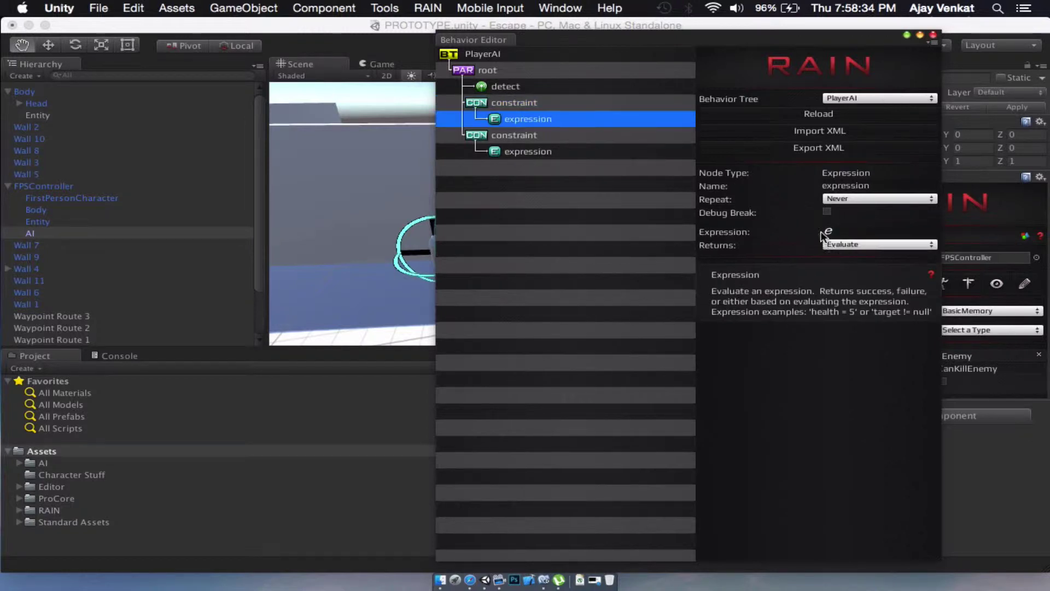
pyautogui.moveTo(720, 38); pyautogui.dragTo(459, 37)
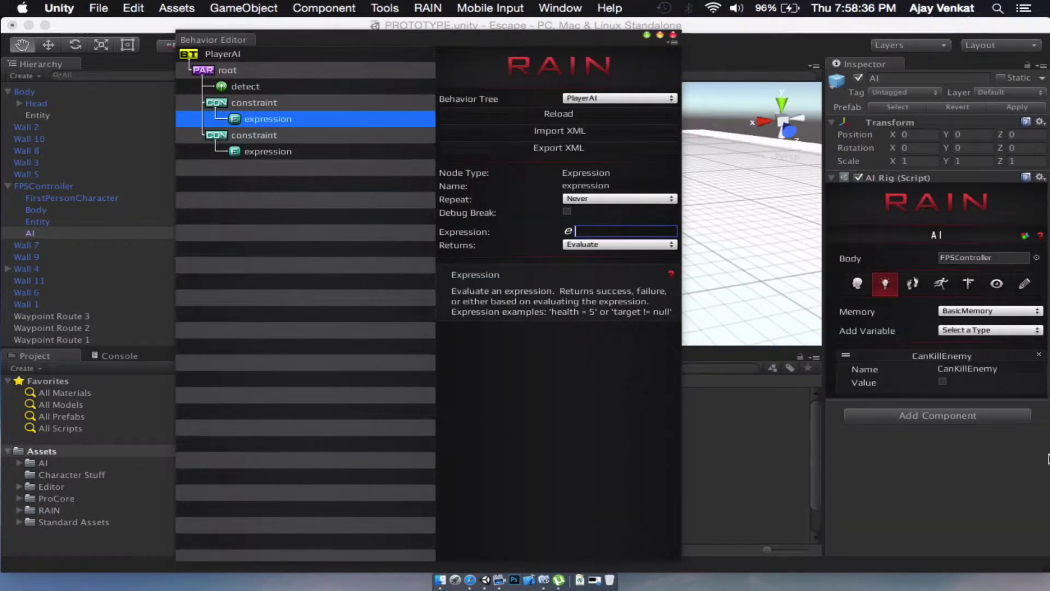
pyautogui.write('CanKillEnemy = true')
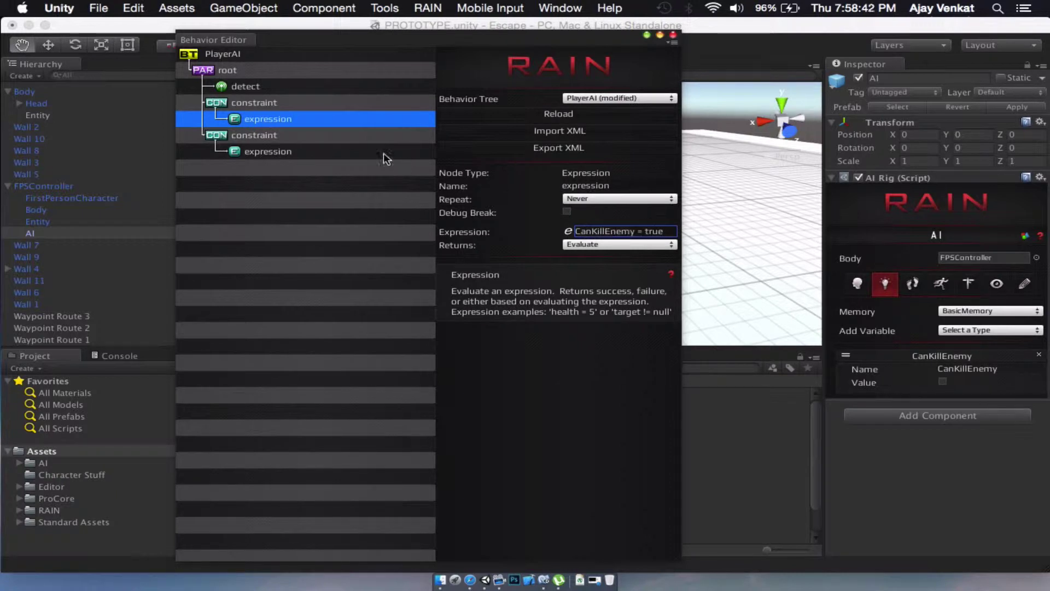
# Set the second constraint's condition to enemy == null.
pyautogui.click(358, 137)
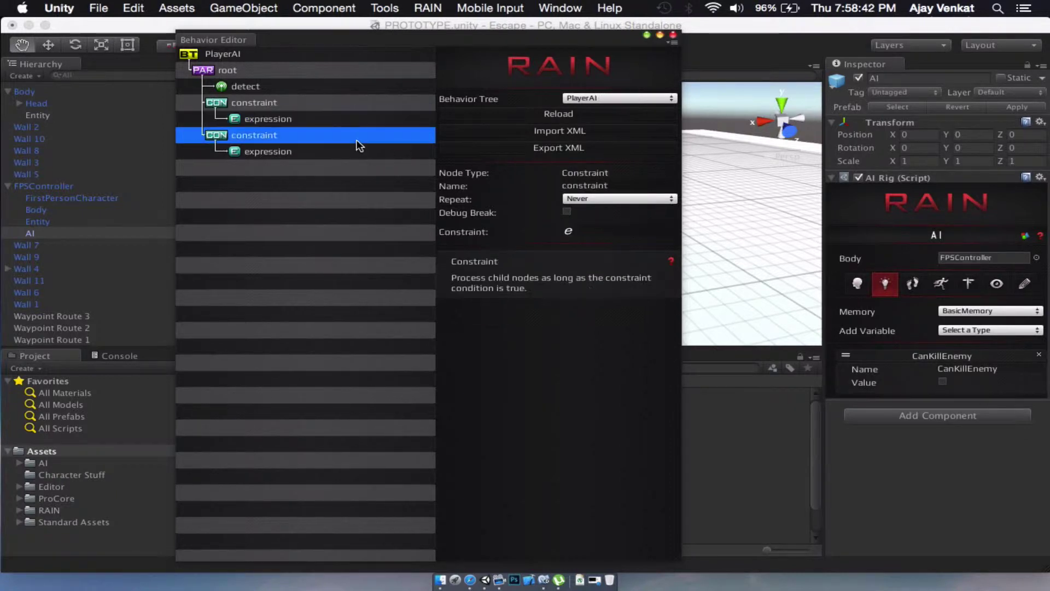
pyautogui.click(646, 232)
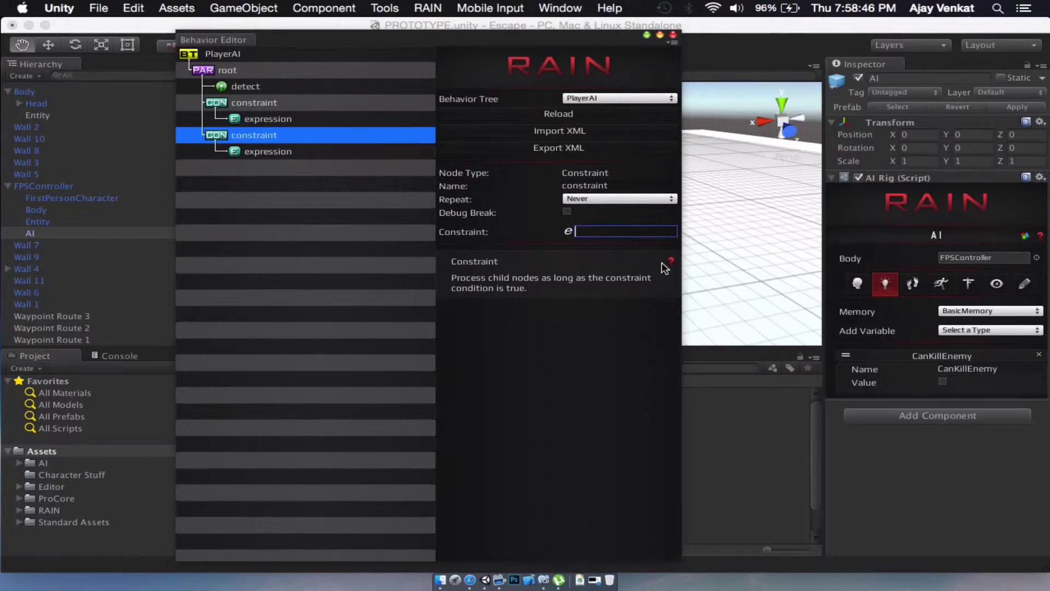
pyautogui.write('enemy == null')
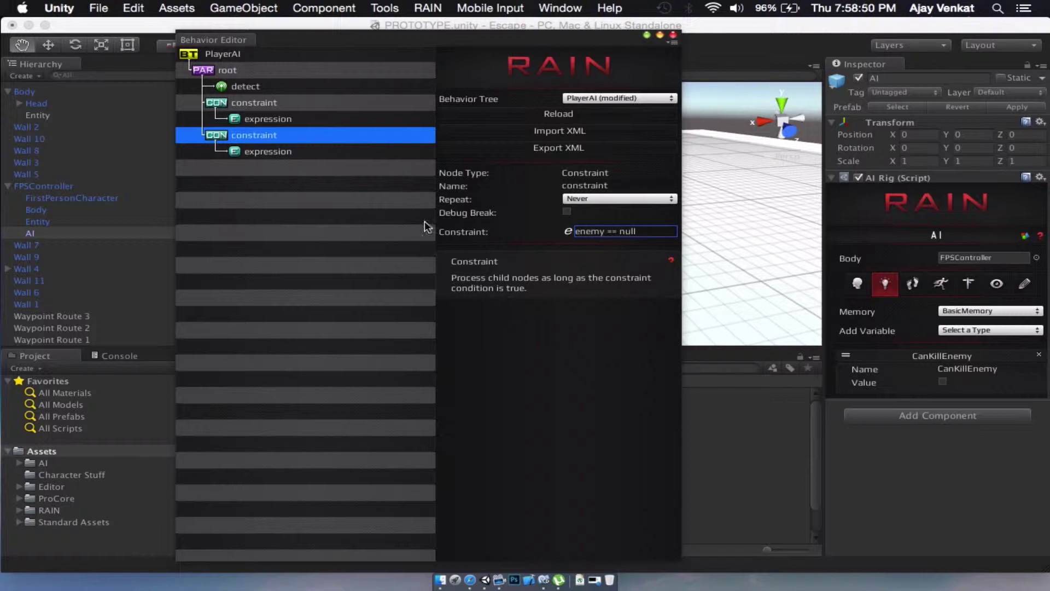
# Set the expression under the second constraint to CanKillEnemy = false and save.
pyautogui.click(362, 152)
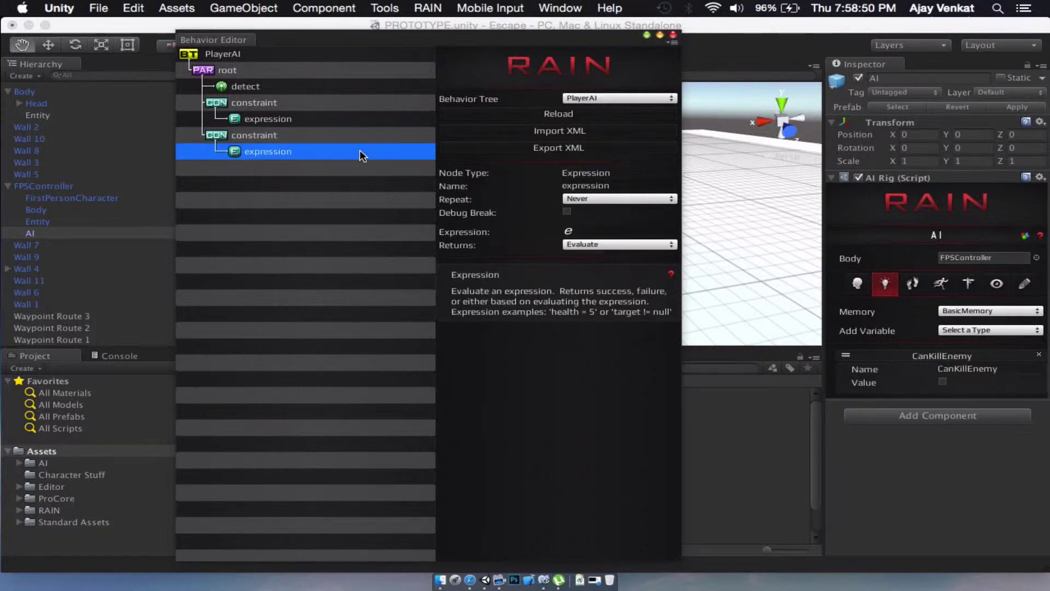
pyautogui.click(591, 231)
pyautogui.write('Can')
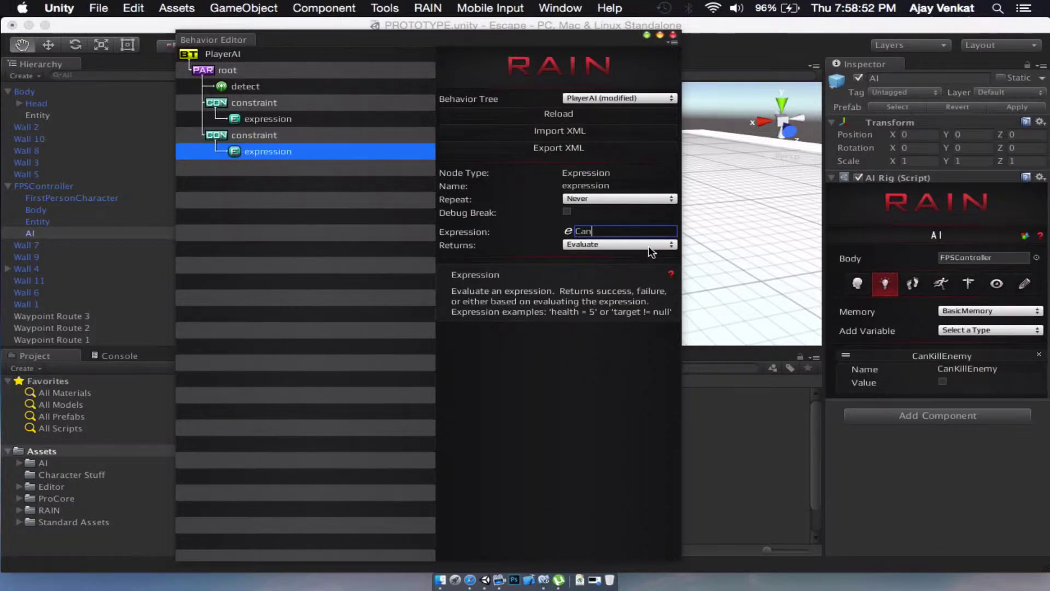
pyautogui.write('KillEnemy = false')
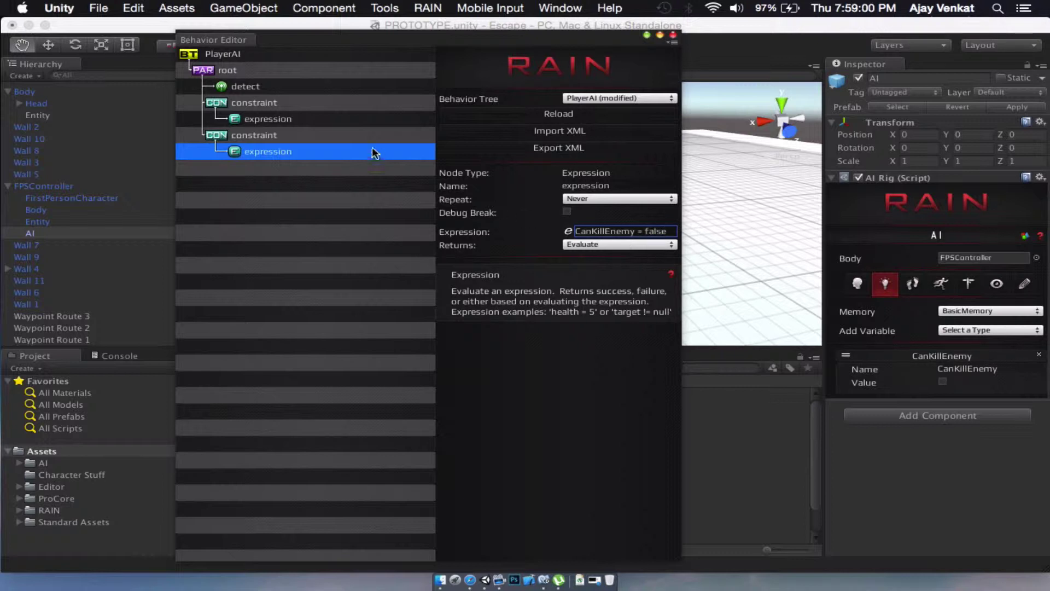
pyautogui.press('super+s')
# Add a new script component named CanKillEnemy to the FPSController's AI object.
pyautogui.click(751, 169)
pyautogui.click(902, 417)
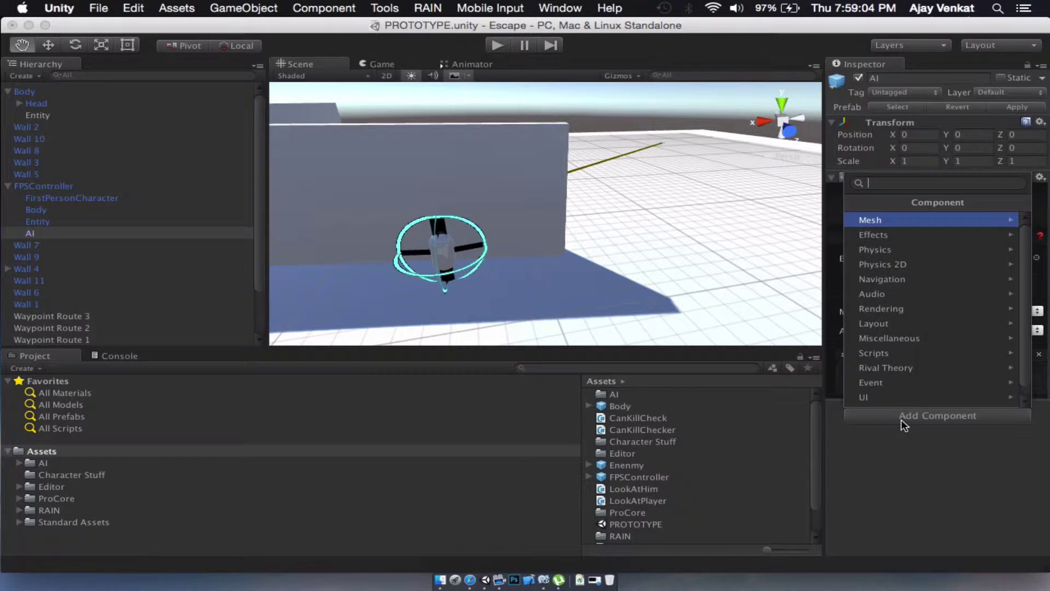
pyautogui.write('CanKil')
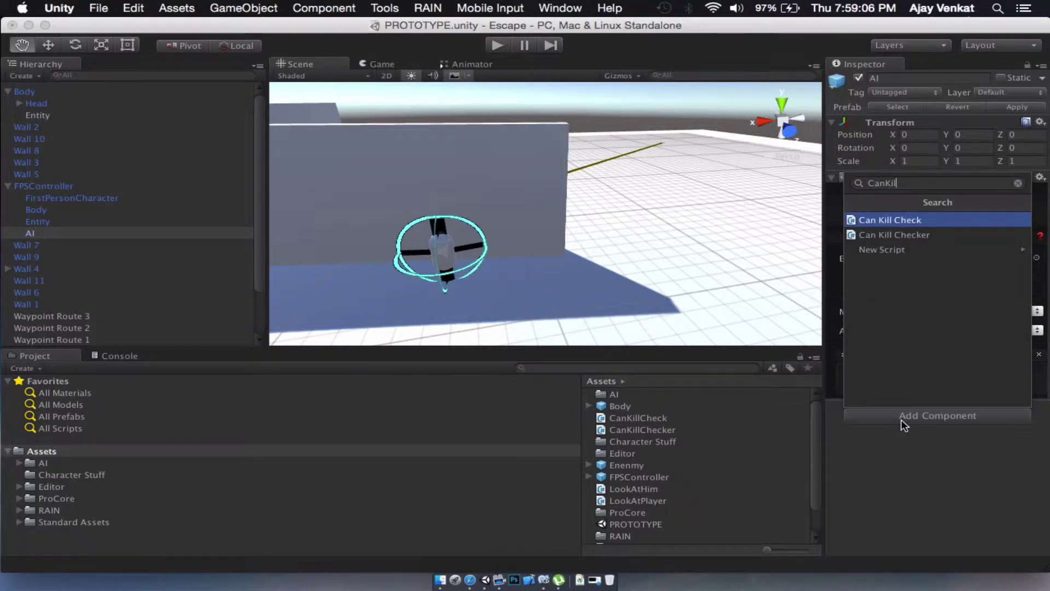
pyautogui.write('lEnemy')
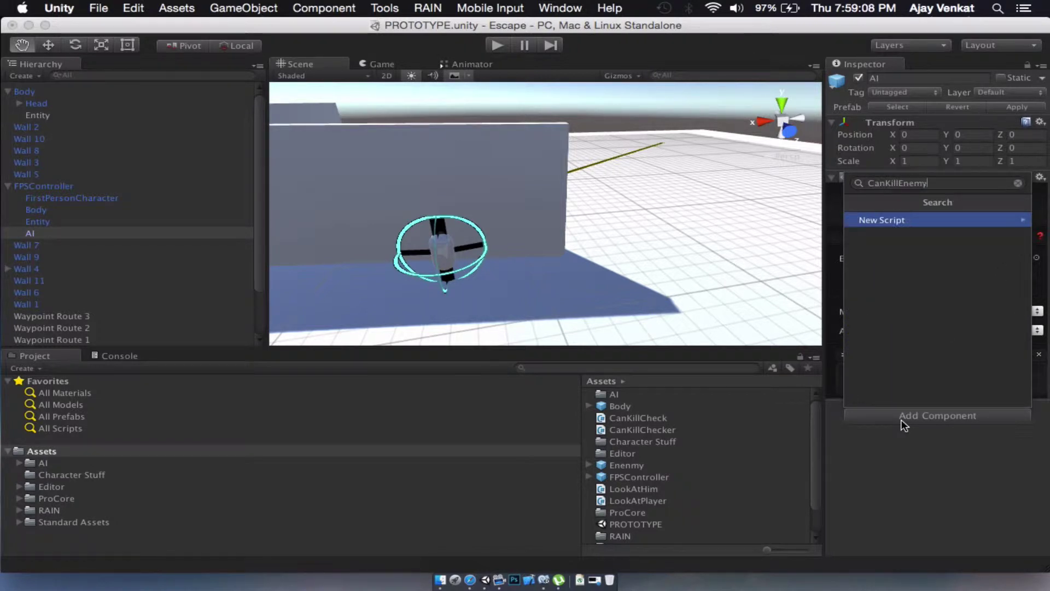